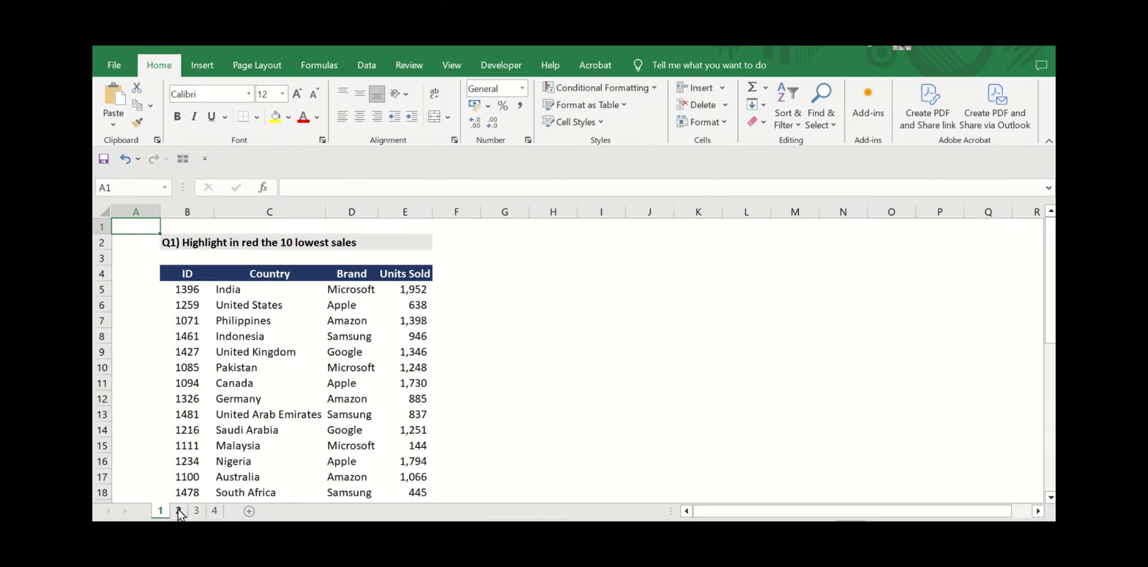
# Preview the Q2, Q3 and Q4 monthly sales question sheets in turn
pyautogui.click(178, 511)
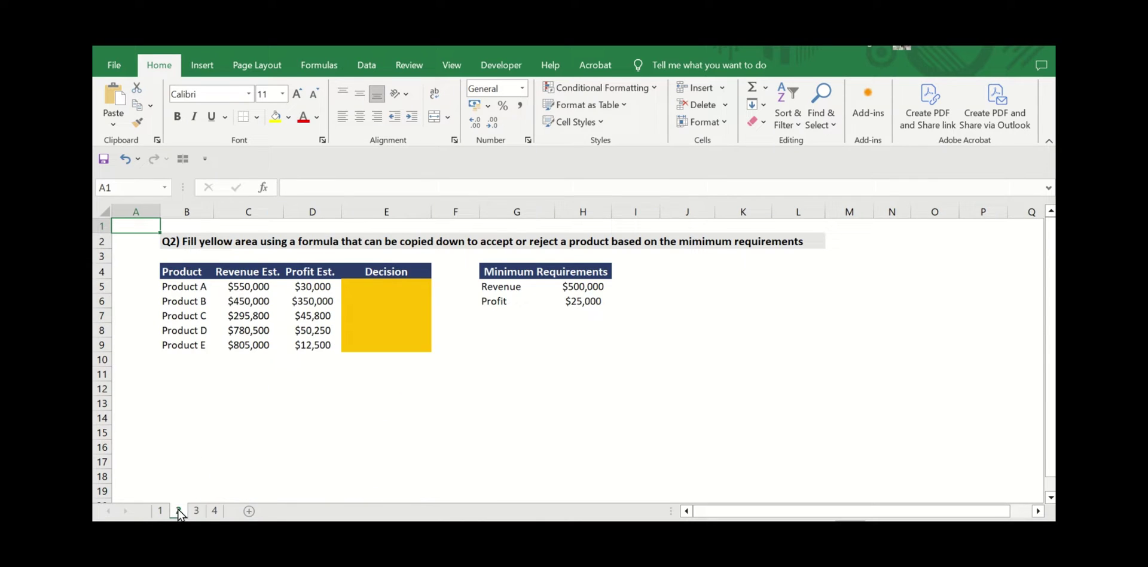
pyautogui.click(197, 511)
pyautogui.click(214, 511)
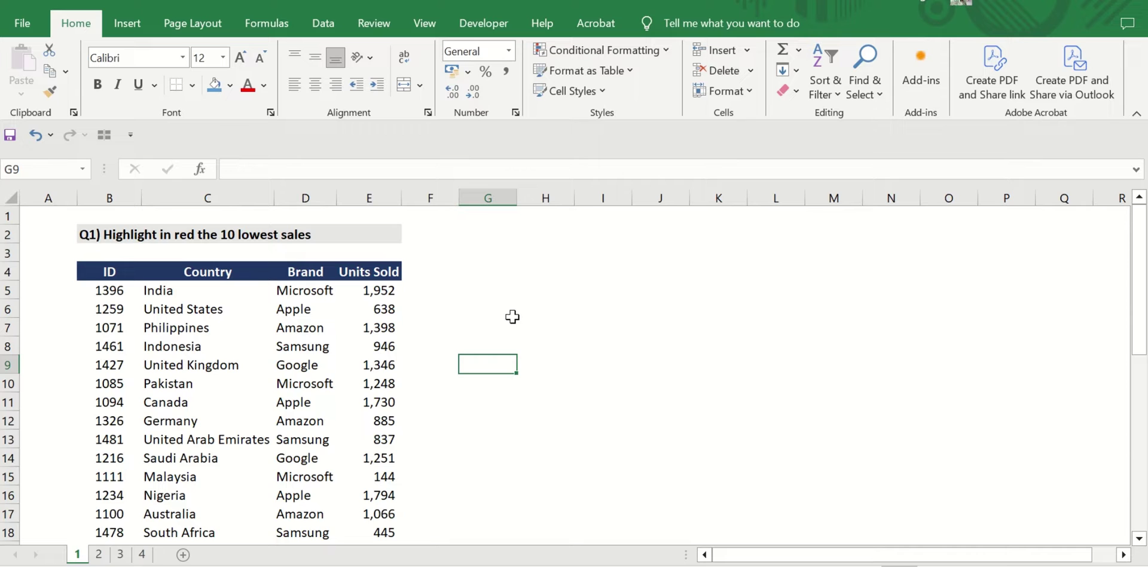
# Apply a Bottom 10 Items rule with Light Red Fill to the Units Sold column from E5 down
pyautogui.click(379, 291)
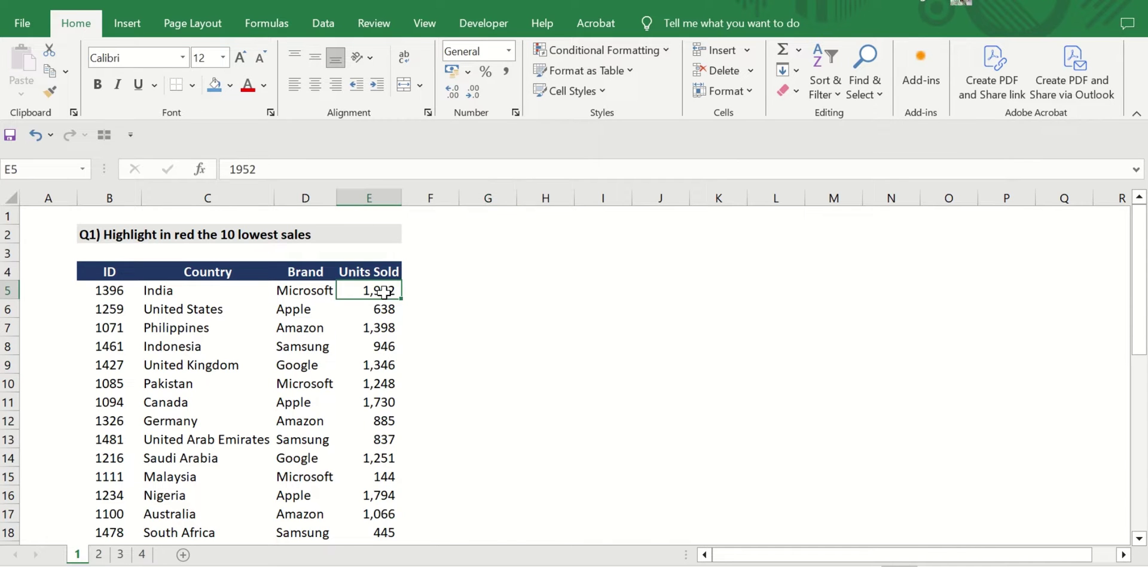
pyautogui.hotkey('ctrl', 'shift', 'Down')
pyautogui.scroll(-6, 462, 313)
pyautogui.scroll(-5, 472, 257)
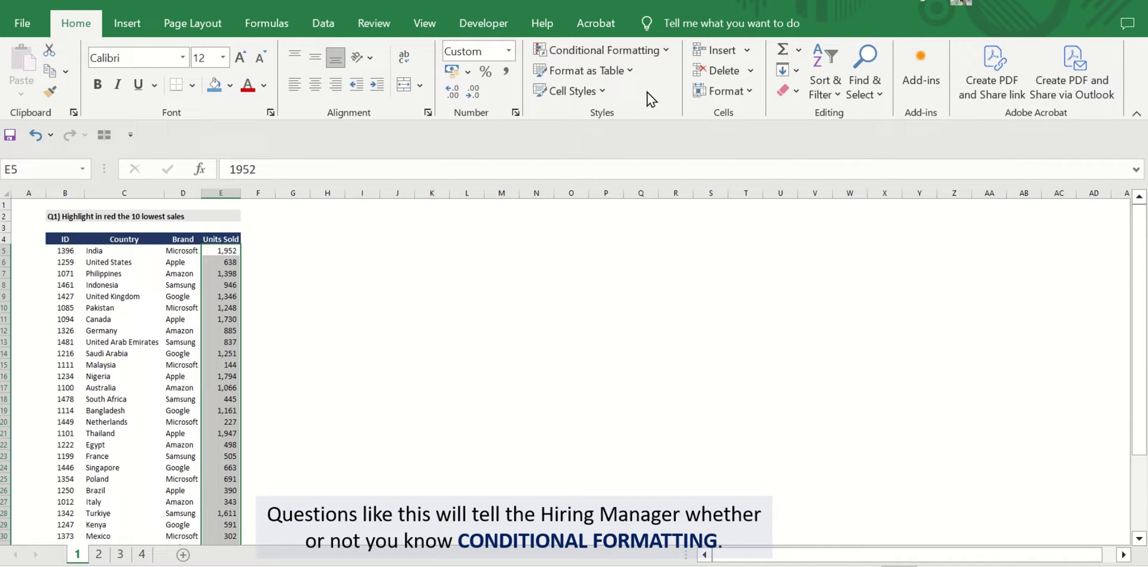
pyautogui.click(663, 53)
pyautogui.moveTo(681, 84)
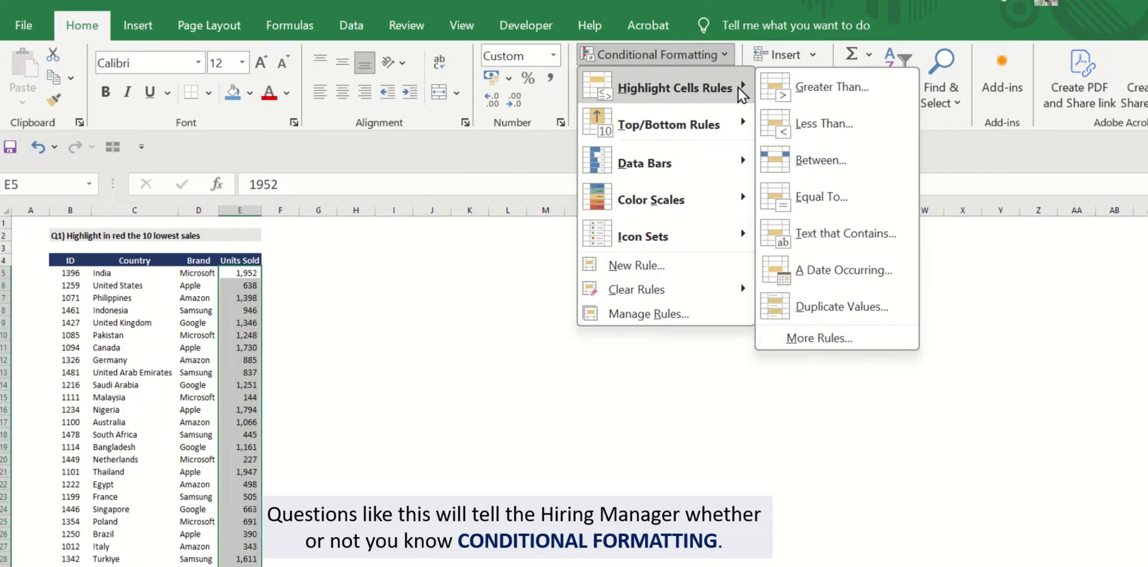
pyautogui.moveTo(744, 120)
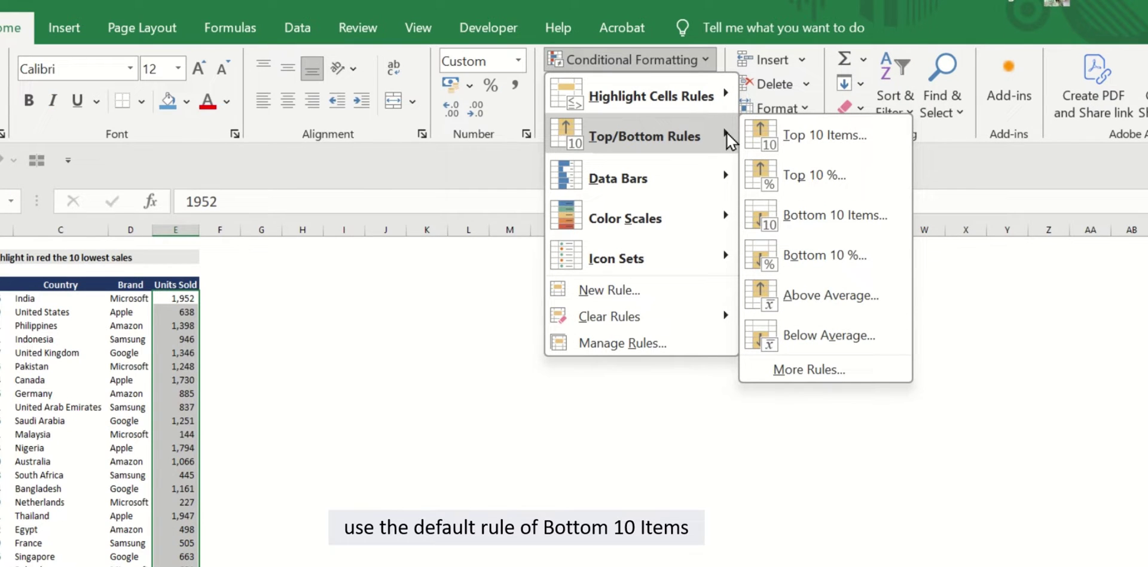
pyautogui.click(837, 214)
pyautogui.moveTo(965, 301); pyautogui.dragTo(366, 288)
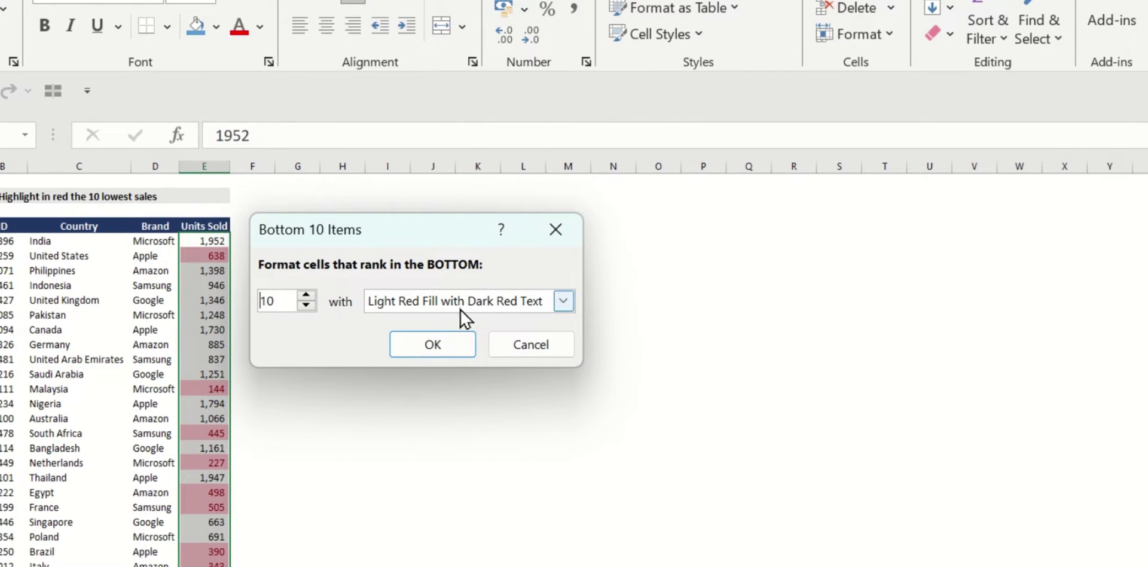
pyautogui.click(432, 344)
pyautogui.moveTo(1135, 359); pyautogui.dragTo(1139, 389)
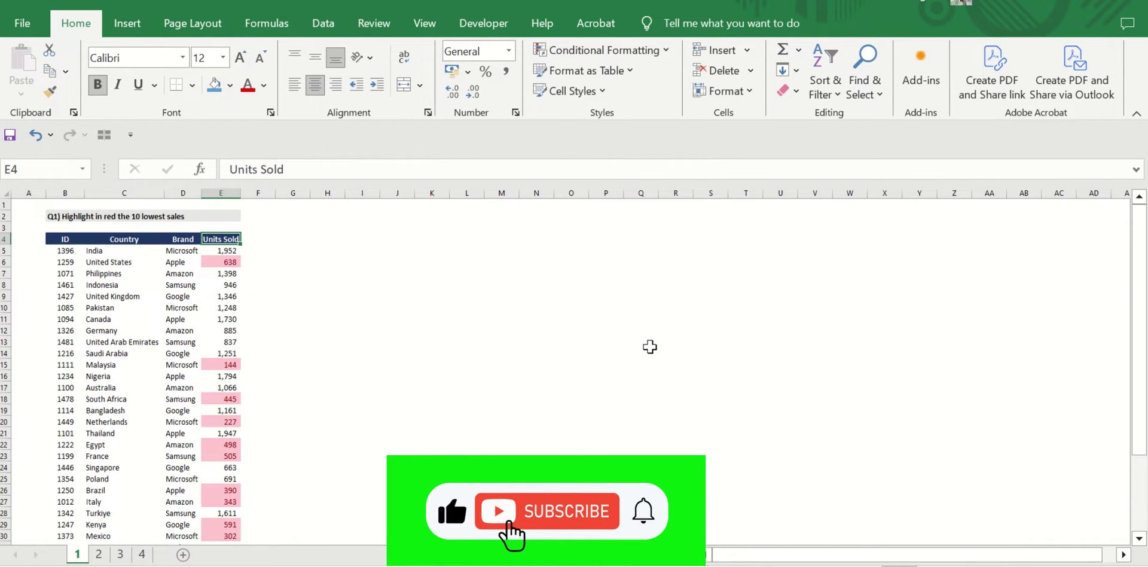
# On the Q2 sheet, start E5's IF(AND) formula with revenue C5>=$H$5
pyautogui.hotkey('ctrl', 'pagedown')
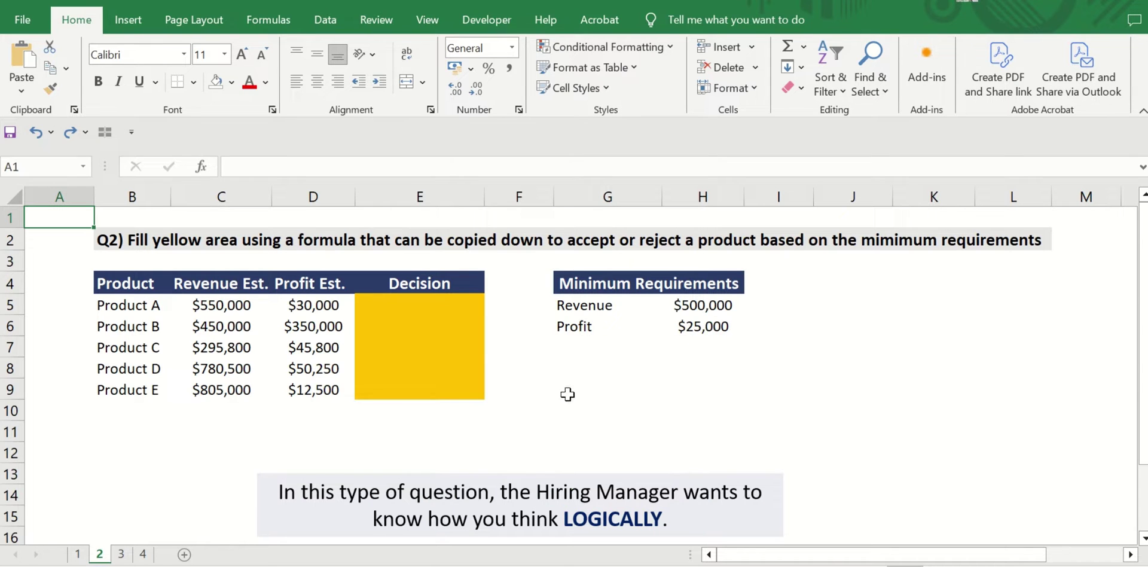
pyautogui.click(414, 298)
pyautogui.keyDown('ctrl'); pyautogui.scroll(1, 594, 369); pyautogui.keyUp('ctrl')
pyautogui.write('=')
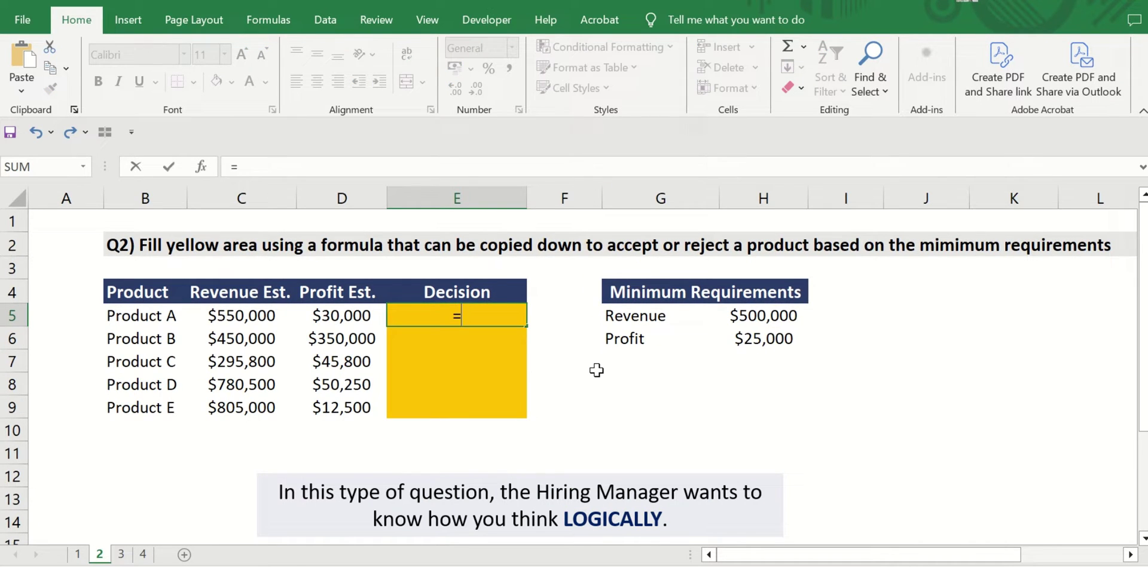
pyautogui.write('if(and(')
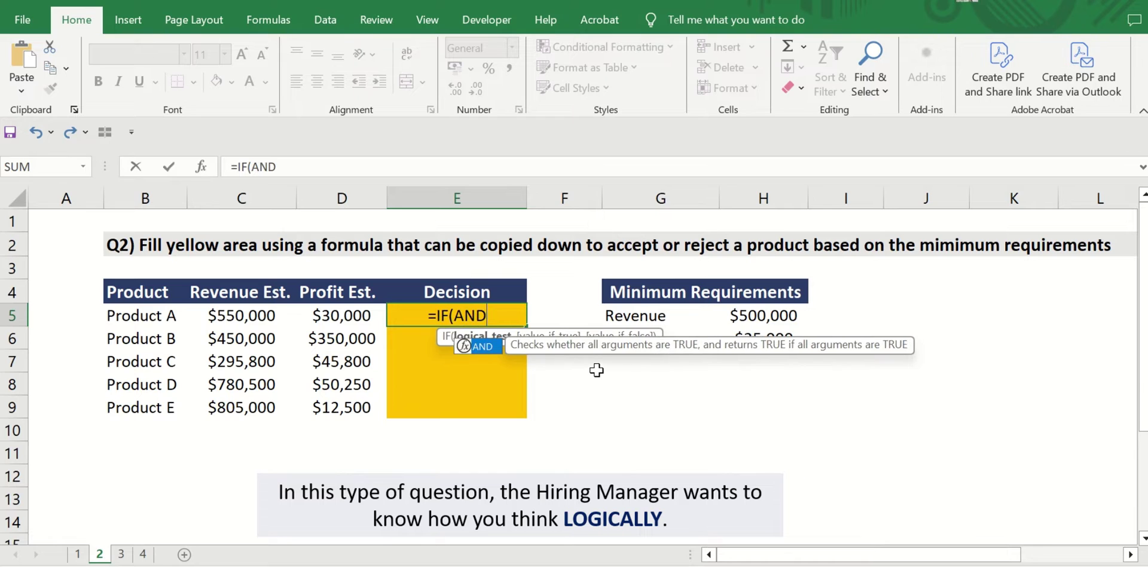
pyautogui.click(261, 320)
pyautogui.write('>=')
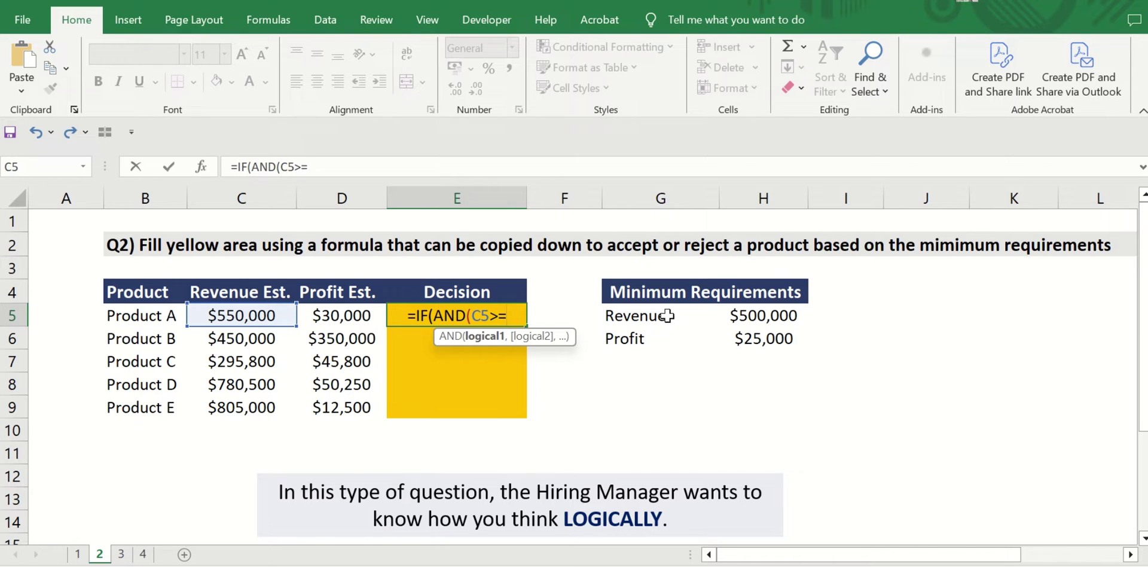
pyautogui.click(758, 316)
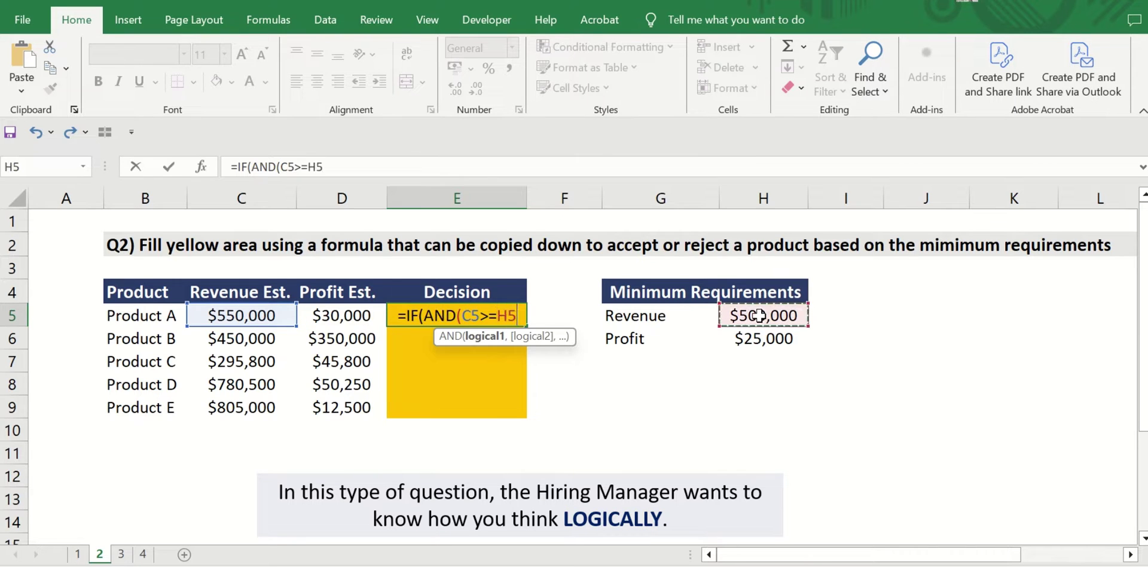
pyautogui.click(338, 167)
pyautogui.press('F4')
pyautogui.write(',')
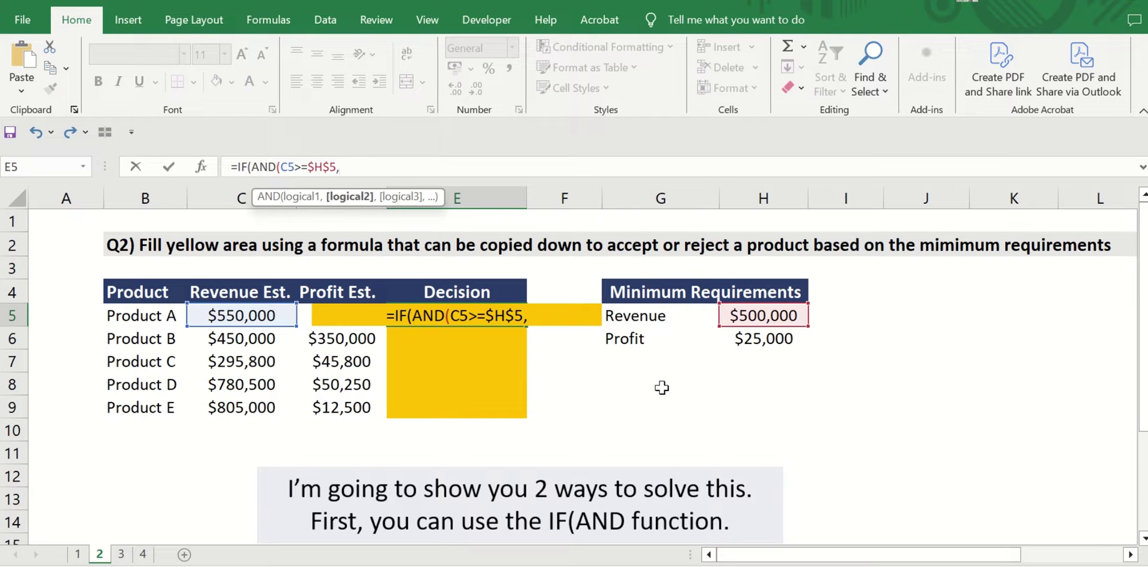
# Finish the formula with D5>=$H$6 returning "Accept"/"Reject", and fill it down to Product E
pyautogui.click(305, 315)
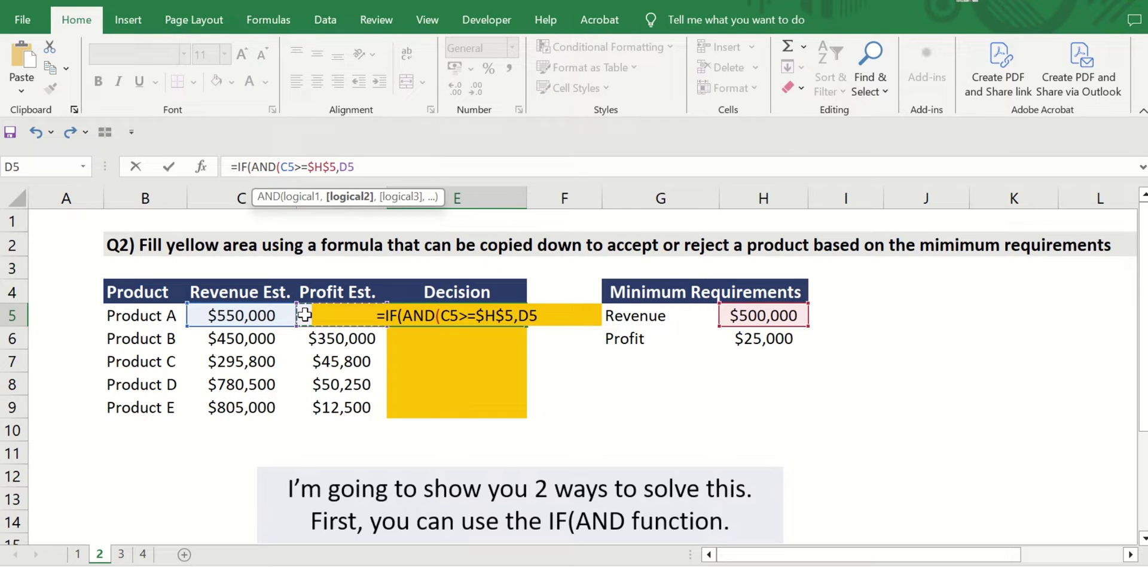
pyautogui.write('>=')
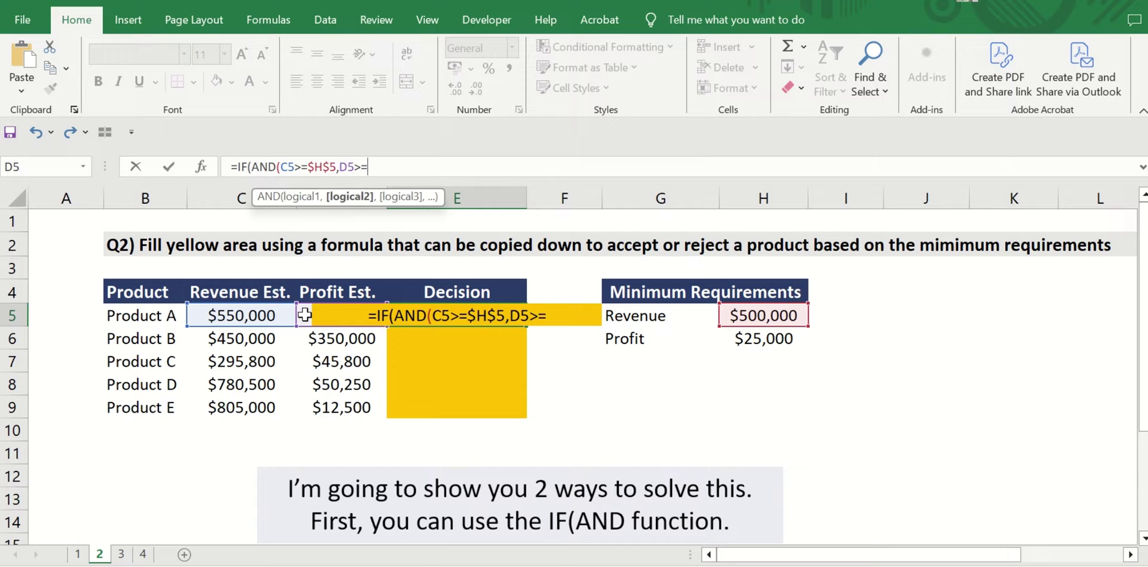
pyautogui.click(779, 339)
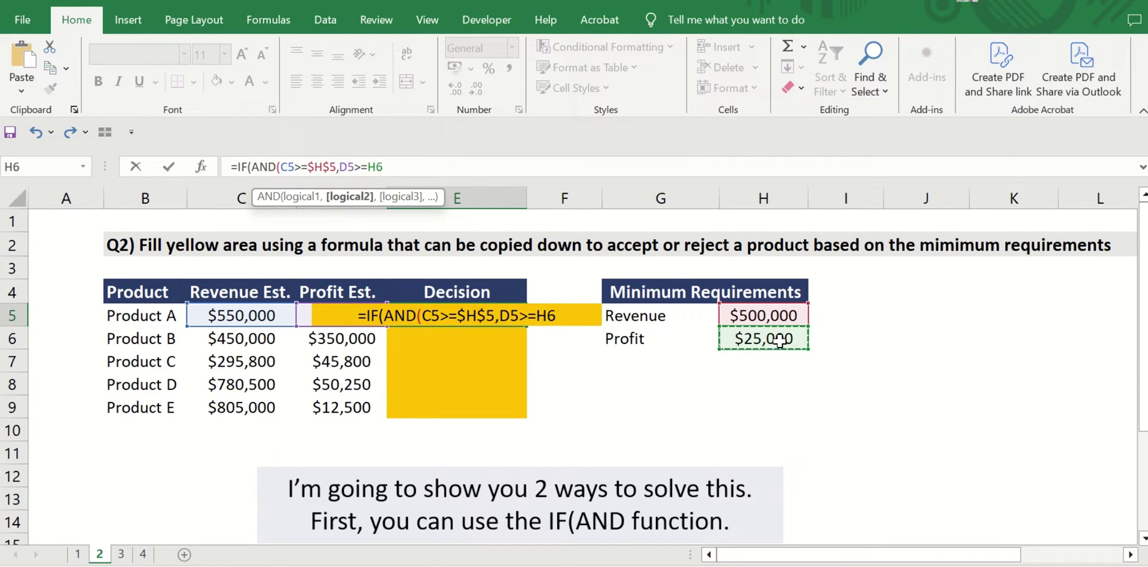
pyautogui.press('F4')
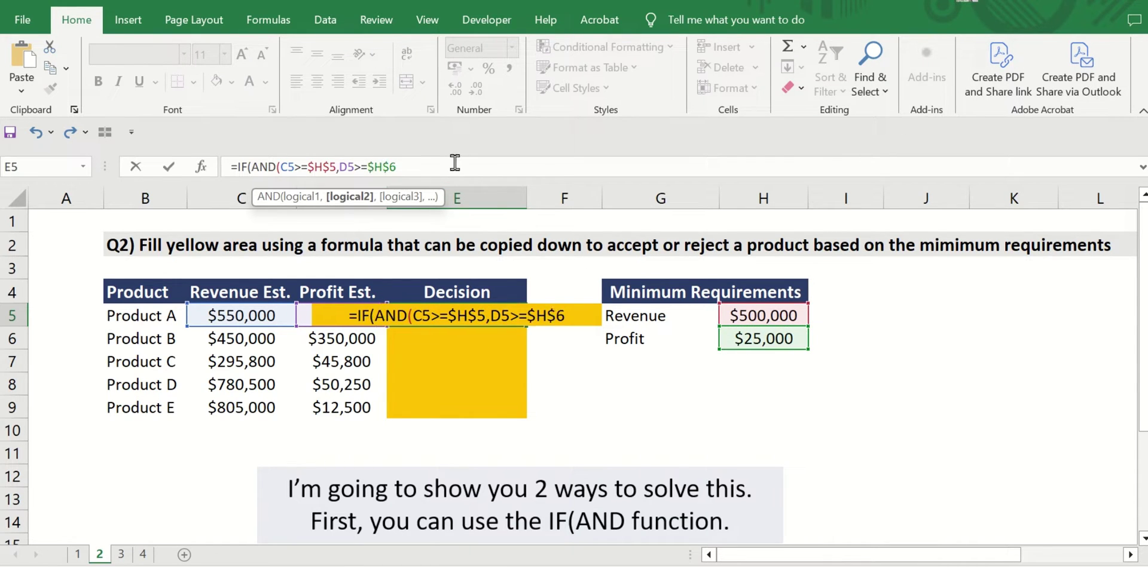
pyautogui.write('),')
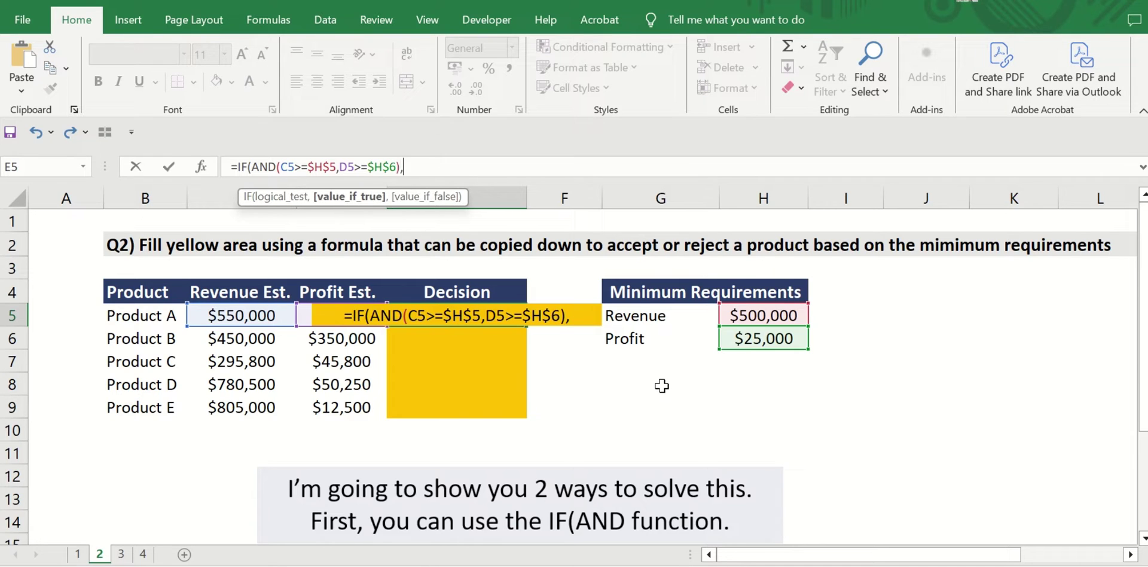
pyautogui.write('"A')
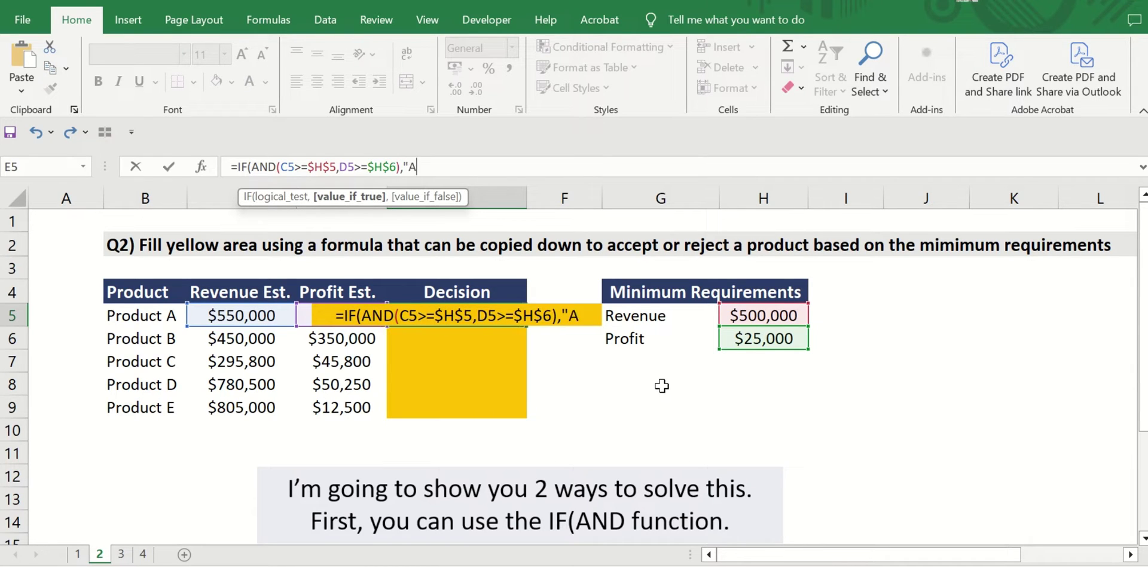
pyautogui.write('ccept",')
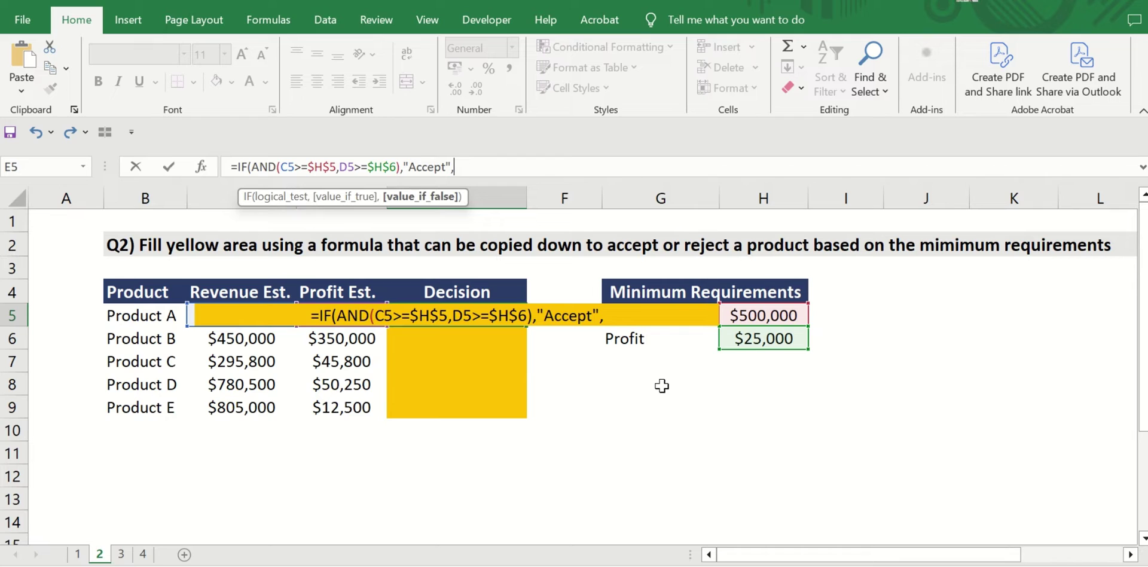
pyautogui.write('"Re')
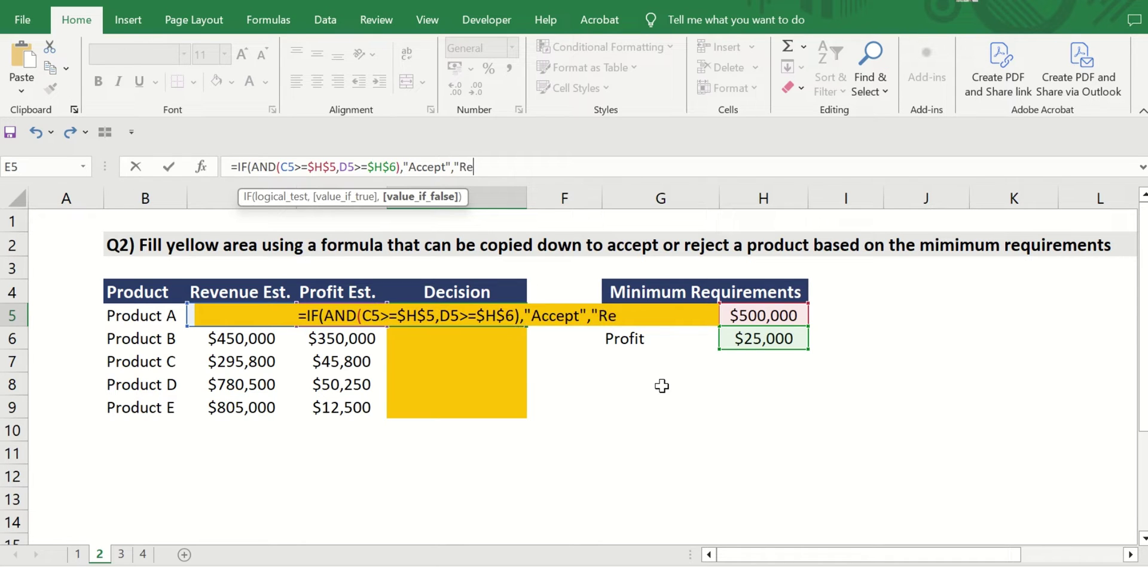
pyautogui.write('ject")')
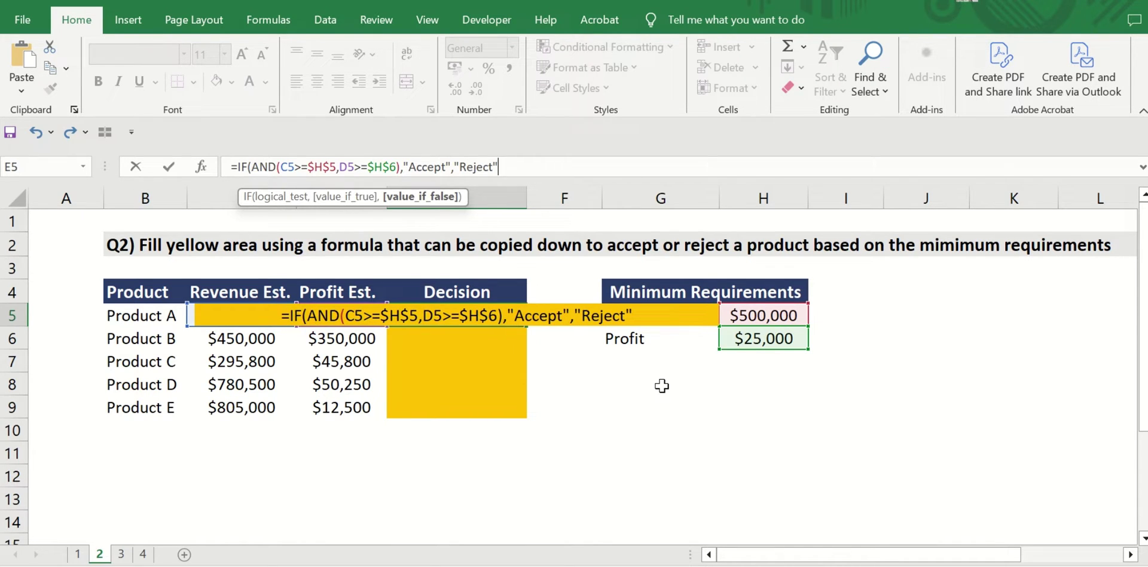
pyautogui.hotkey('ctrl', 'Return')
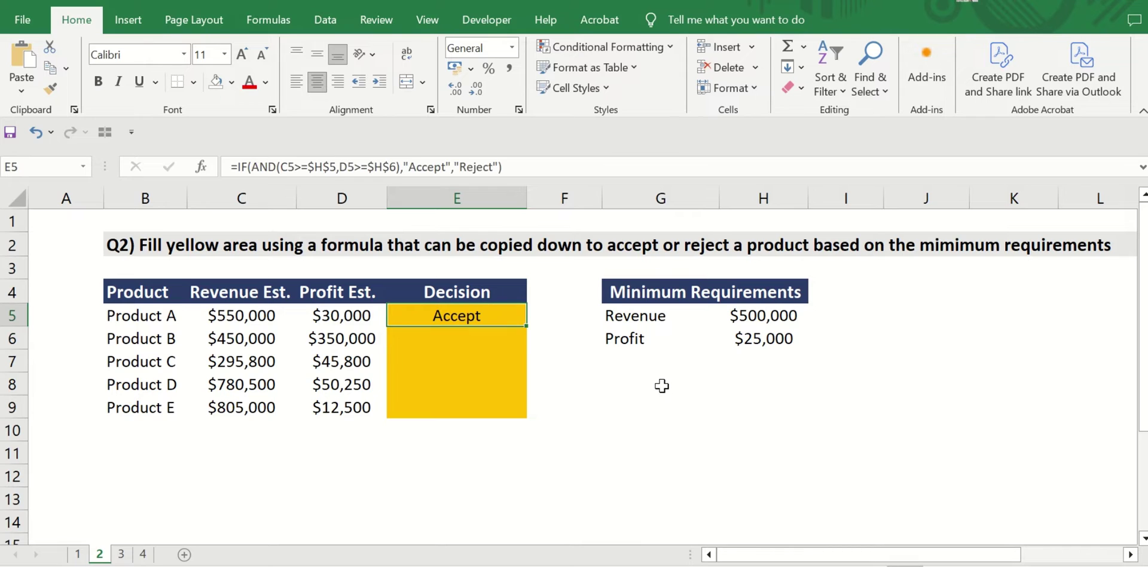
pyautogui.doubleClick(530, 325)
pyautogui.click(547, 319)
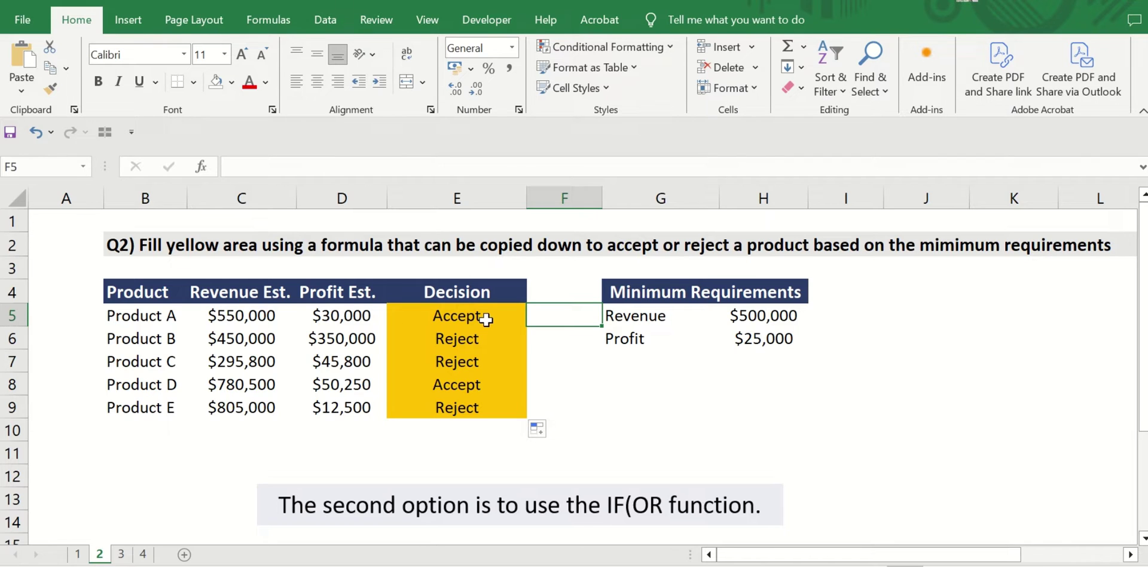
# Clear the existing Decision results from E5 downward
pyautogui.click(485, 320)
pyautogui.hotkey('ctrl', 'shift', 'Down')
pyautogui.press('Delete')
pyautogui.click(487, 320)
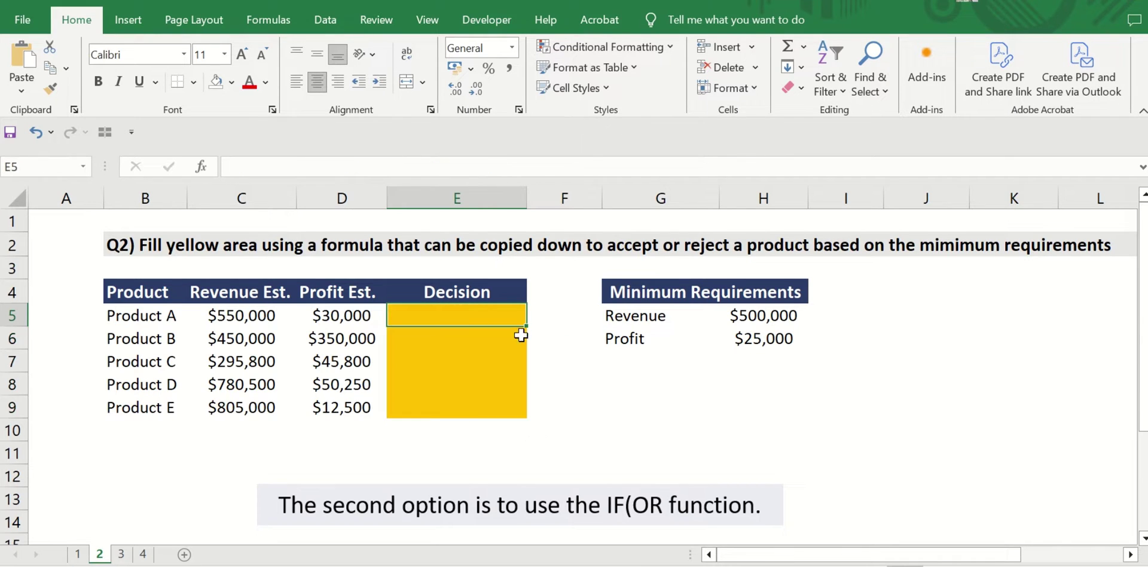
# Start a new E5 formula =IF(OR(C5<$H$5, testing revenue against the absolute minimum
pyautogui.write('=IF')
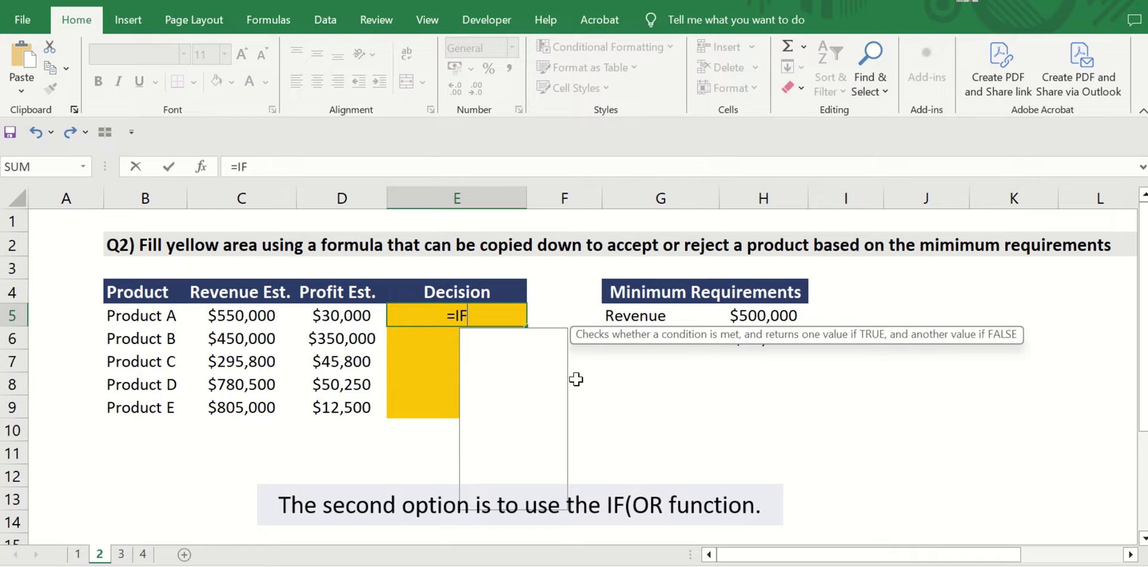
pyautogui.write('(OR(')
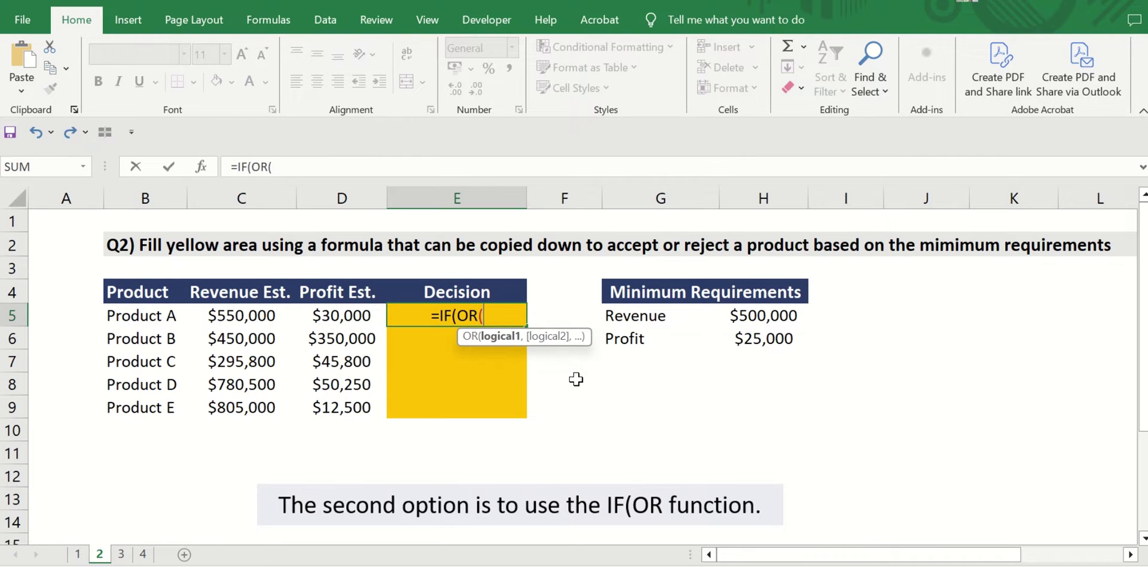
pyautogui.click(268, 315)
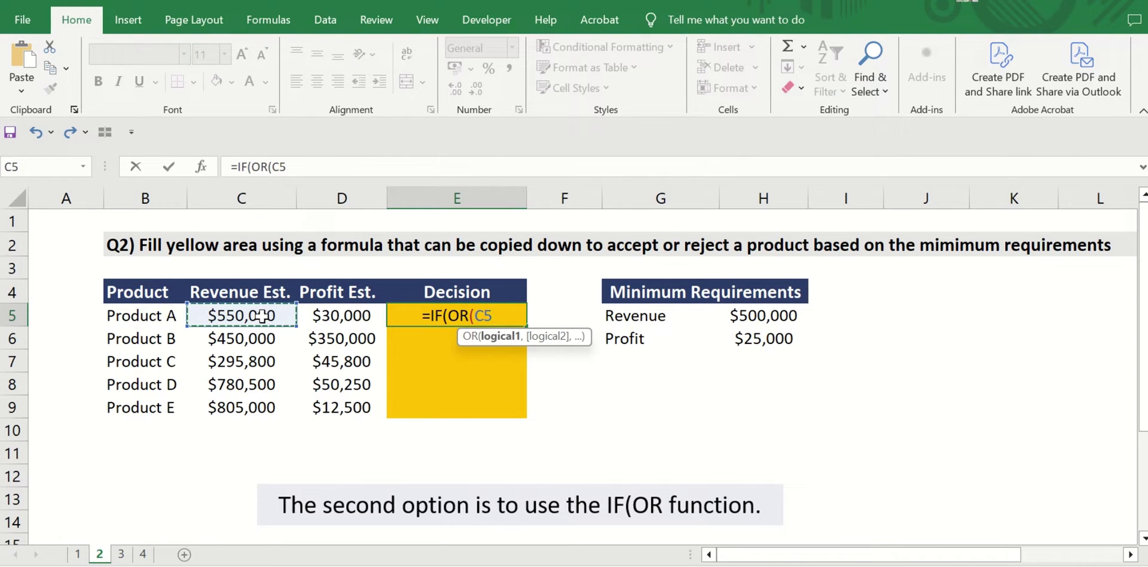
pyautogui.write('<')
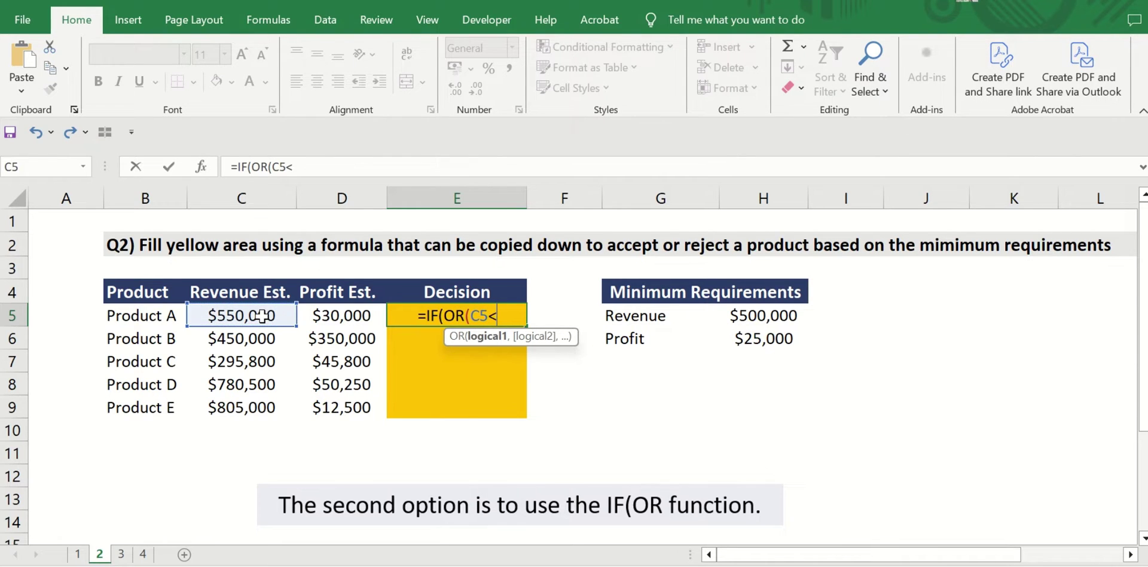
pyautogui.click(768, 315)
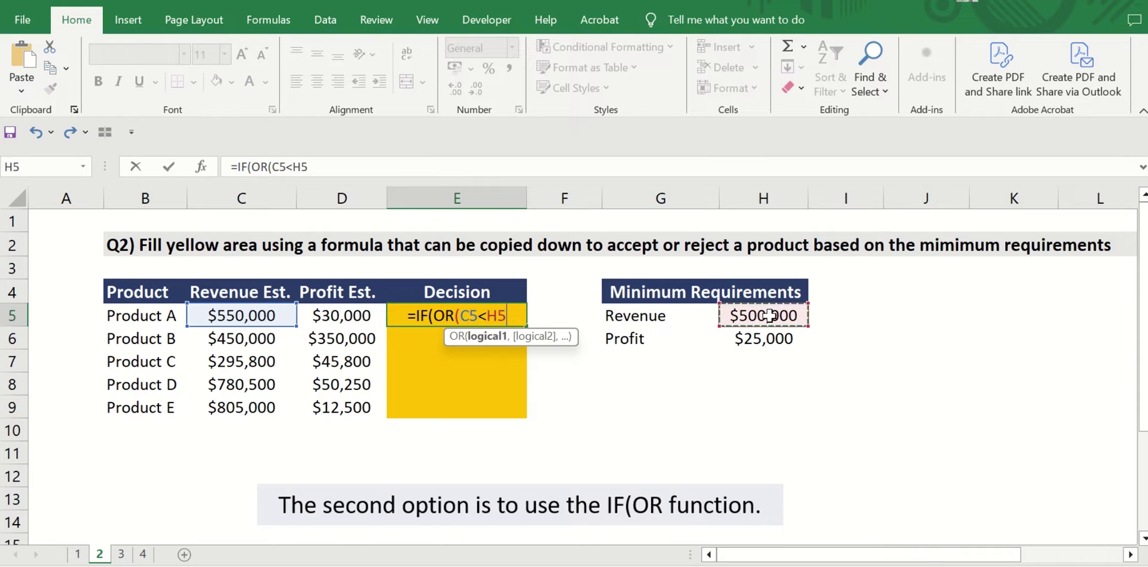
pyautogui.click(325, 166)
pyautogui.press('F4')
pyautogui.write(',')
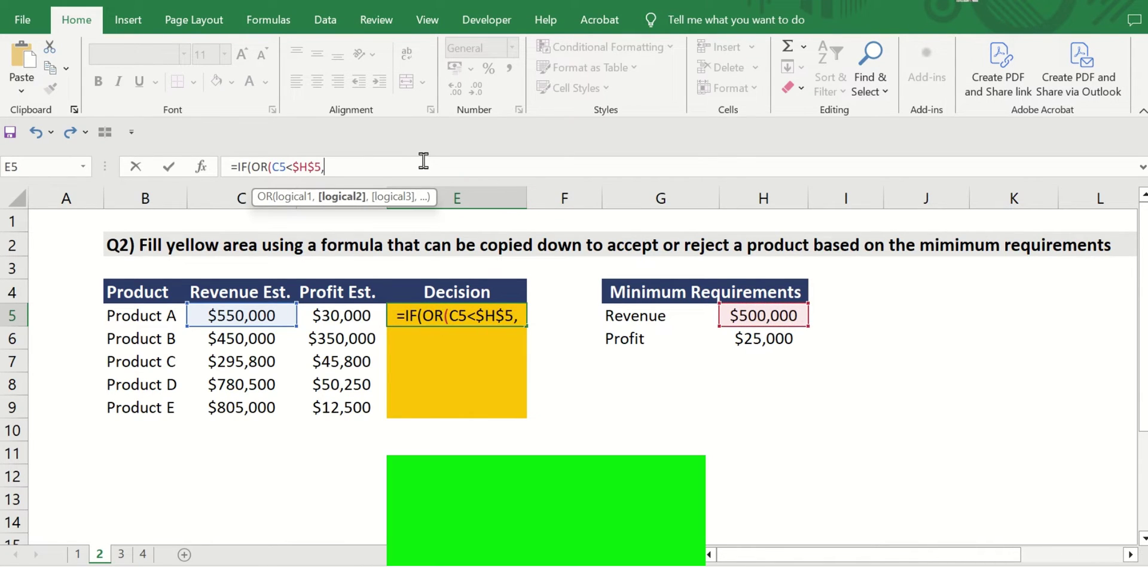
# Complete it with D5<$H$6 returning "Reject"/"Accept", fill down, then go to the Q3 sheet
pyautogui.click(359, 315)
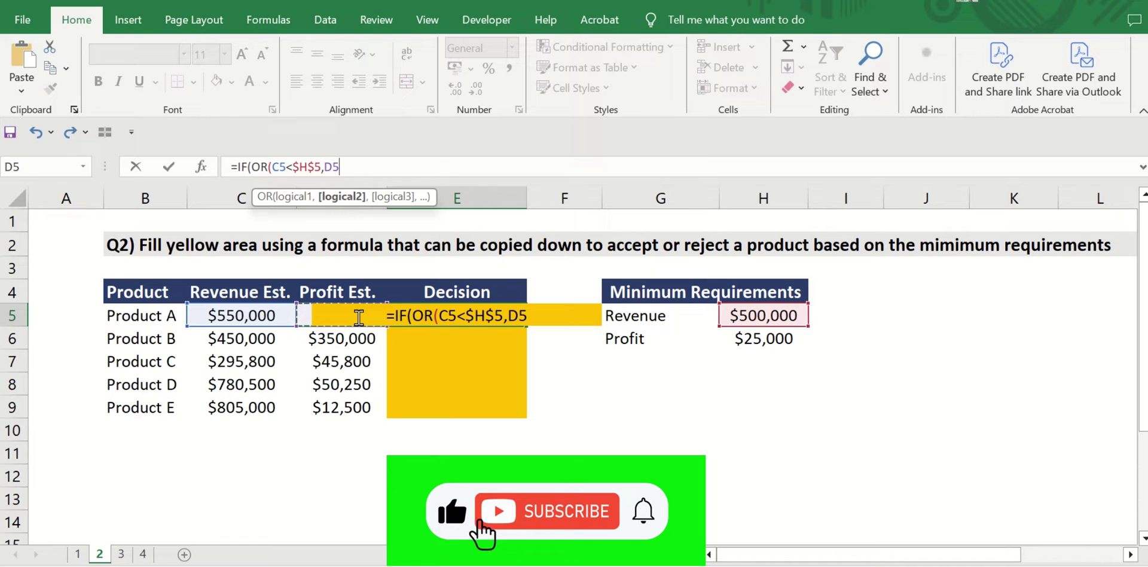
pyautogui.write('<')
pyautogui.click(762, 339)
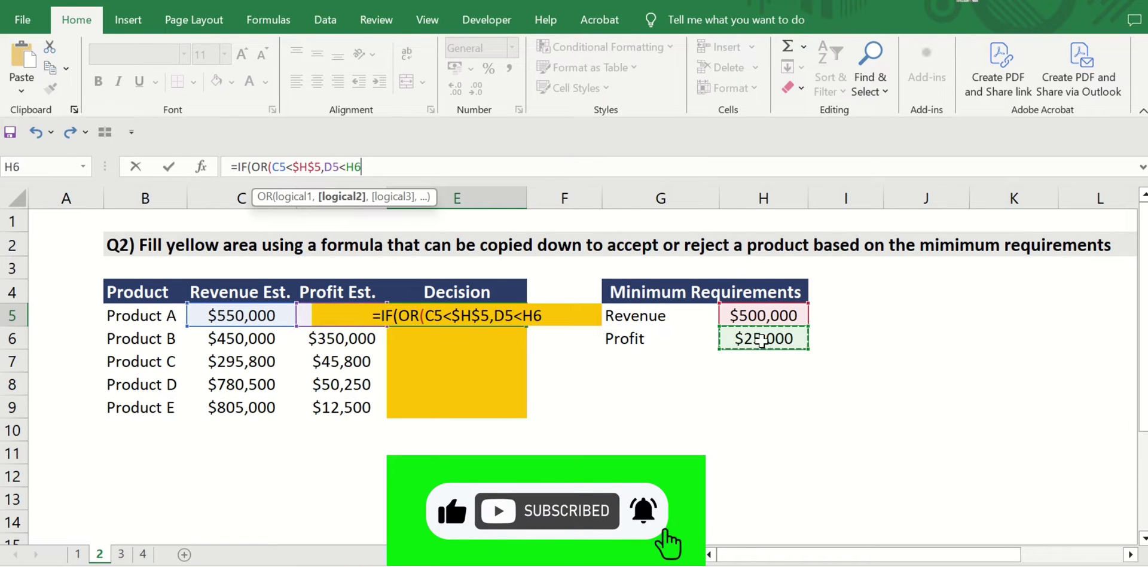
pyautogui.press('F4')
pyautogui.write(')')
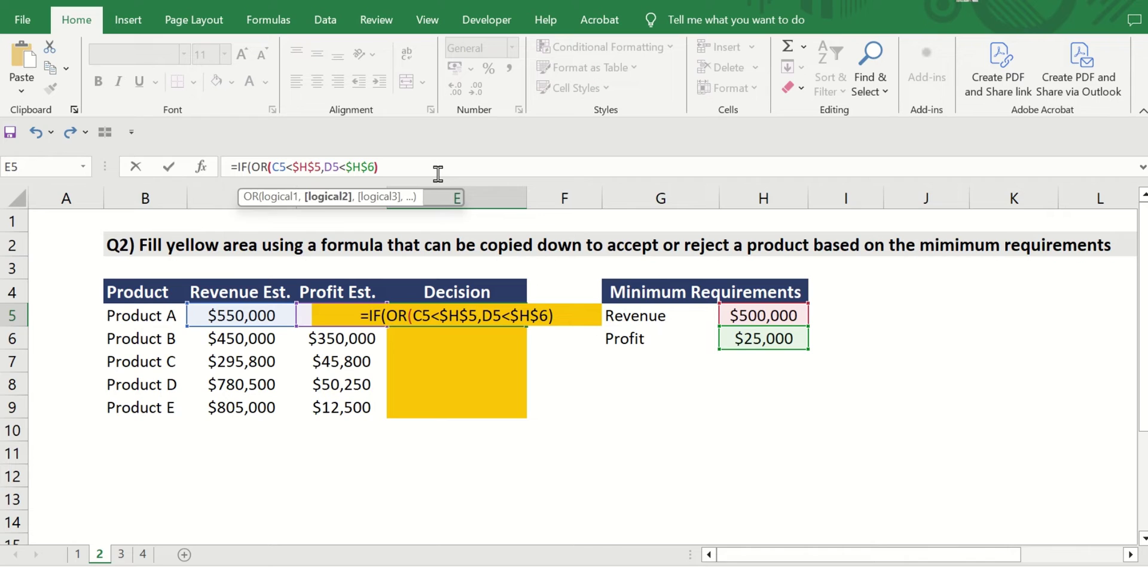
pyautogui.write(',')
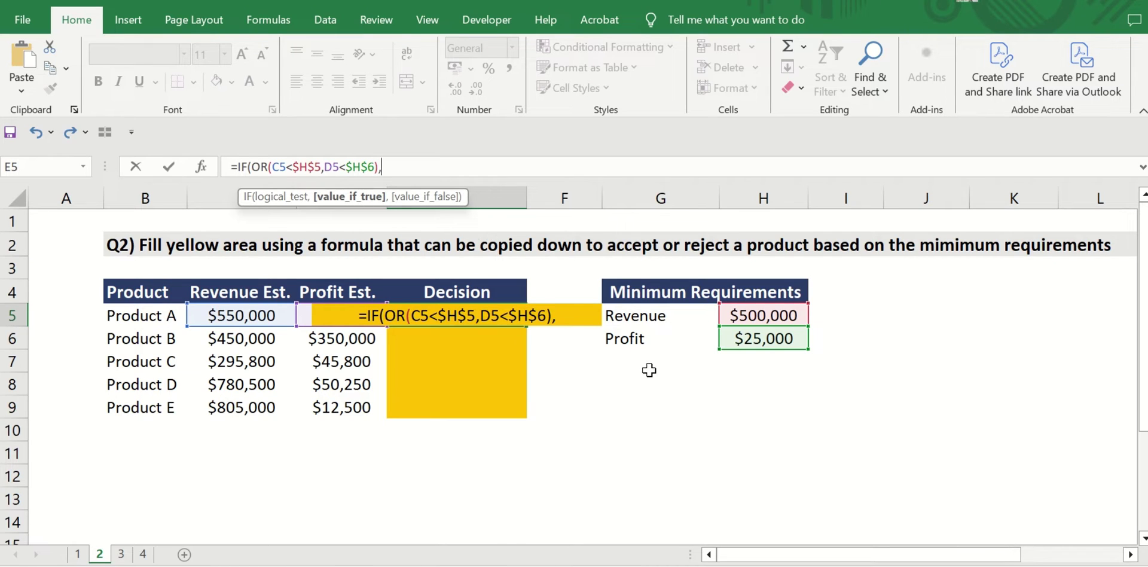
pyautogui.write('"Reje')
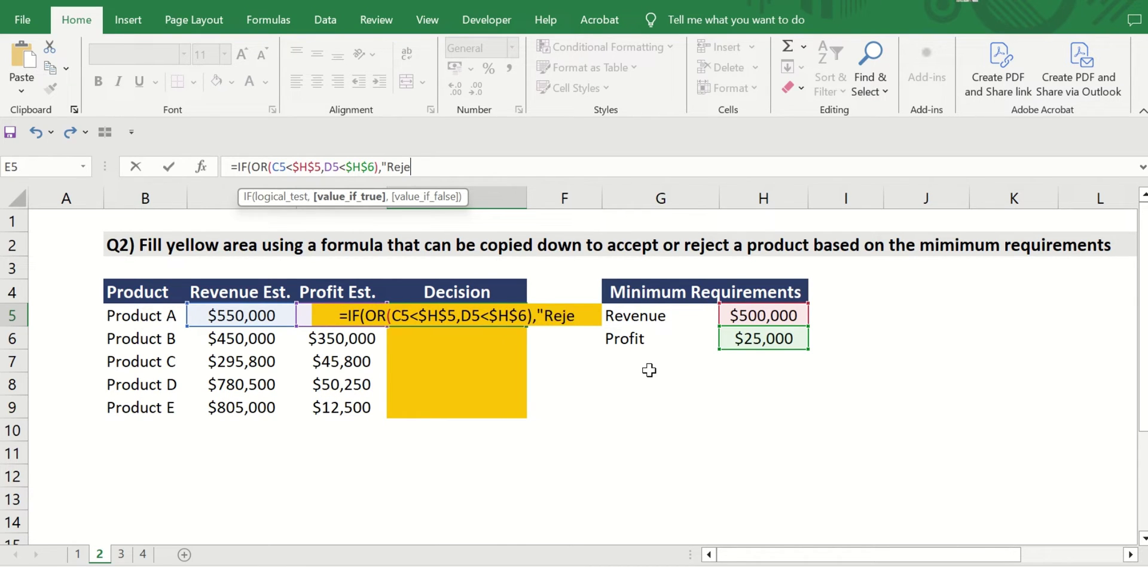
pyautogui.write('ct","')
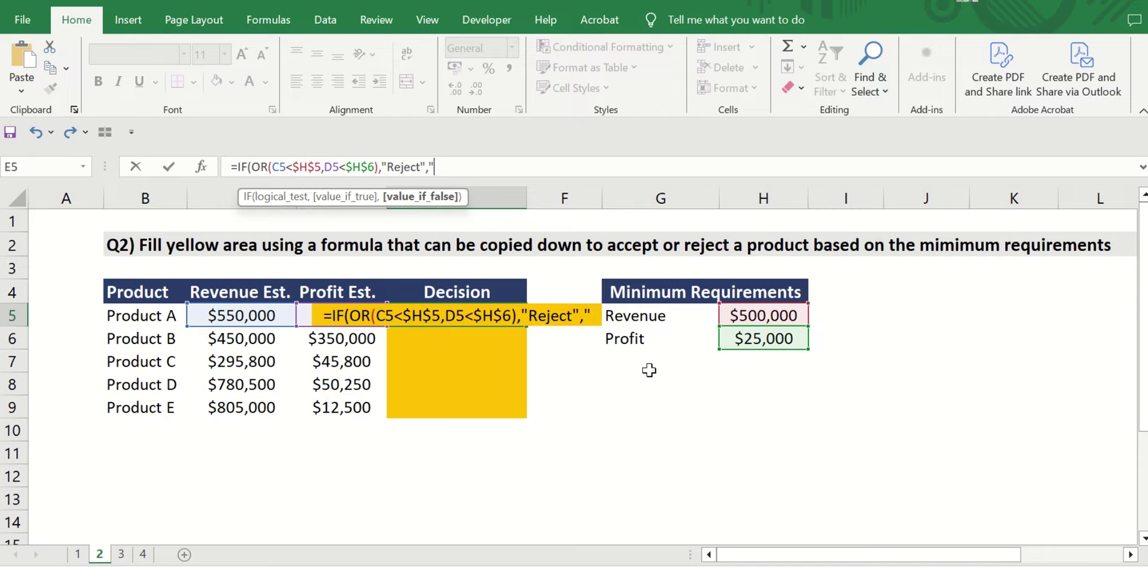
pyautogui.write('Accept')
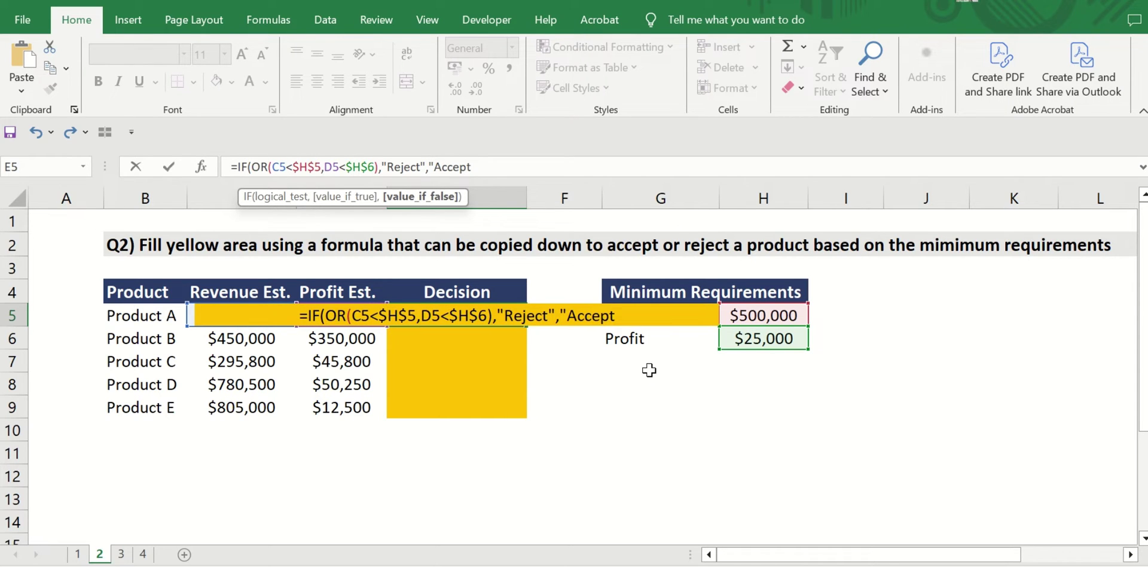
pyautogui.write('")')
pyautogui.press('Return')
pyautogui.press('Up')
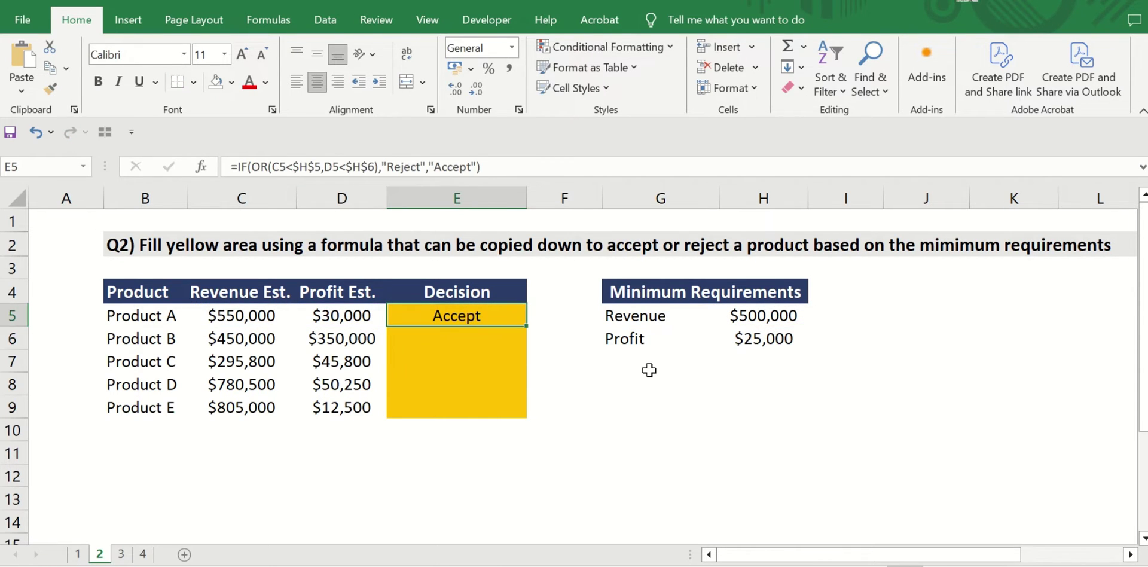
pyautogui.doubleClick(526, 324)
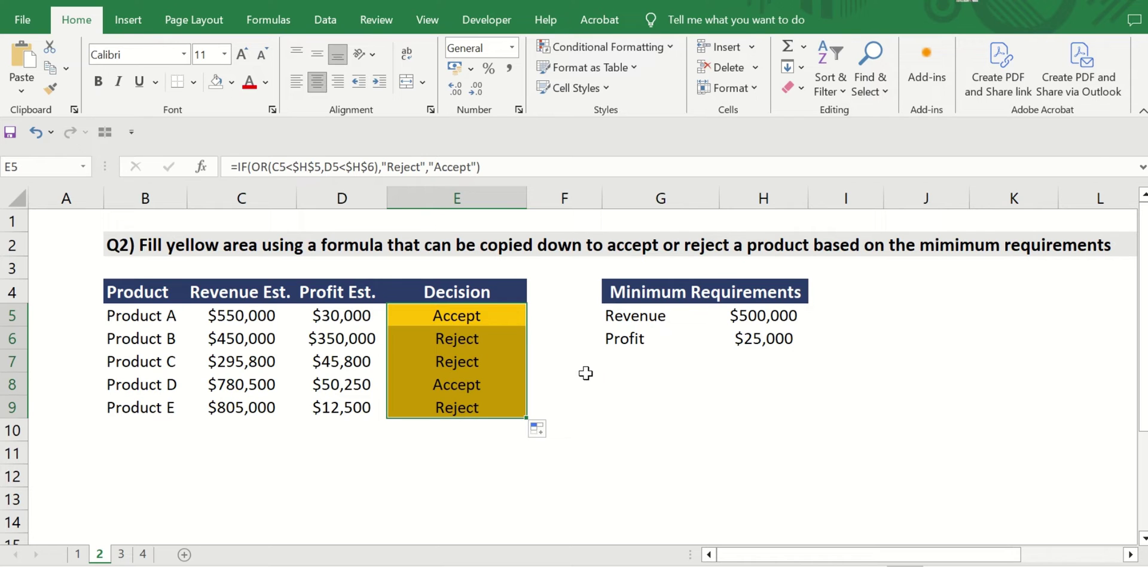
pyautogui.click(561, 317)
pyautogui.hotkey('ctrl', 'pagedown')
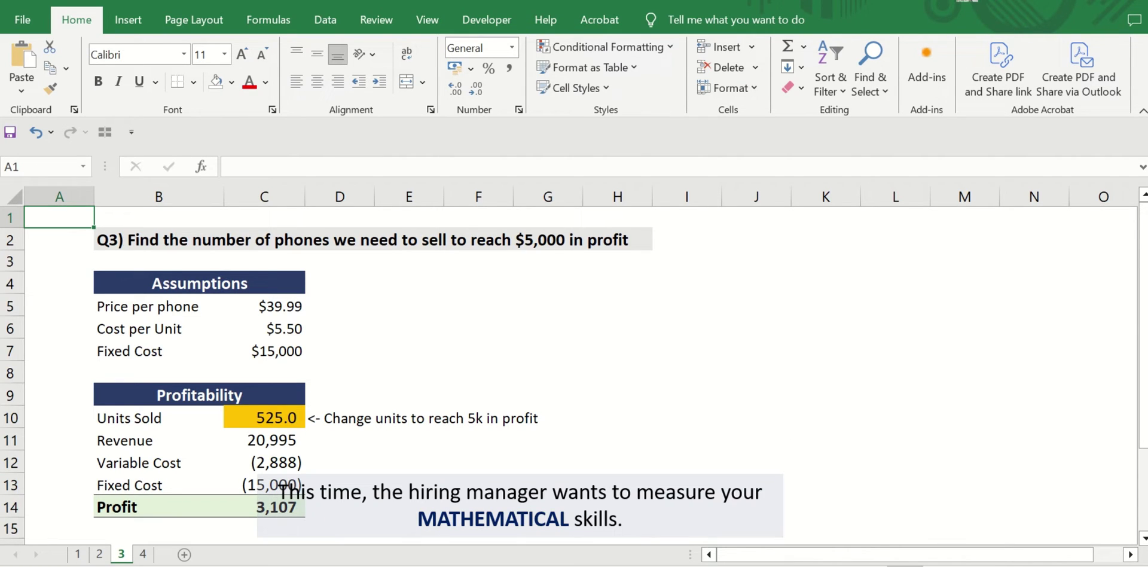
pyautogui.scroll(-1, 574, 364)
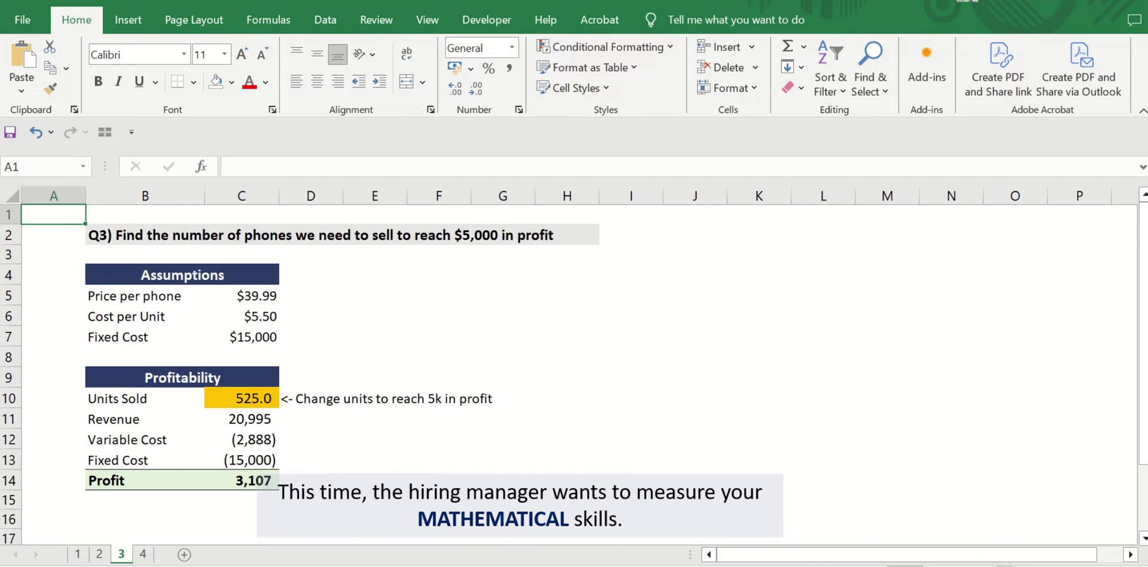
pyautogui.click(265, 483)
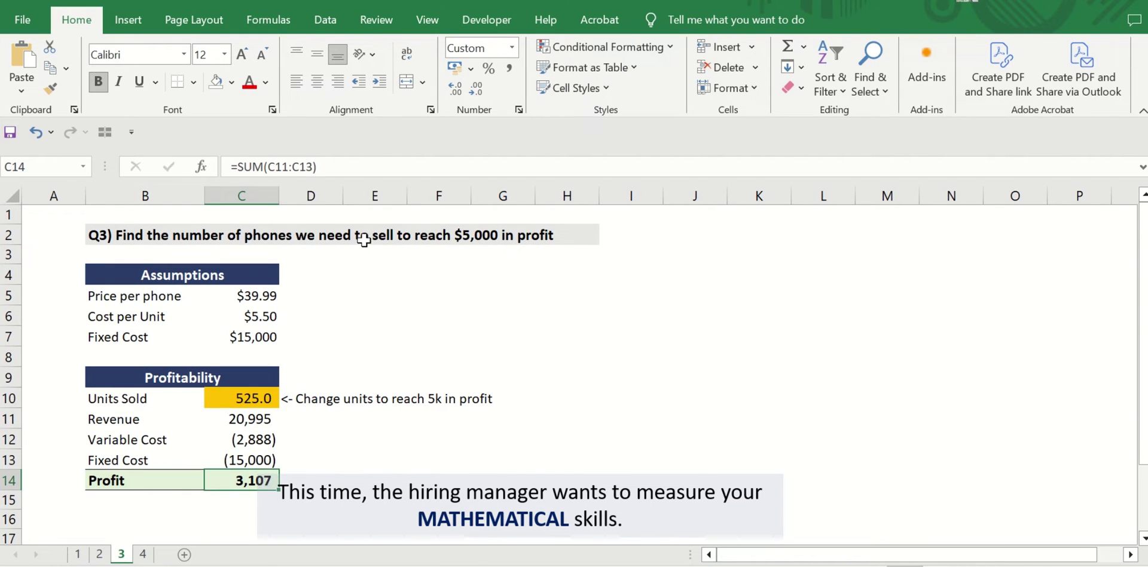
pyautogui.click(395, 167)
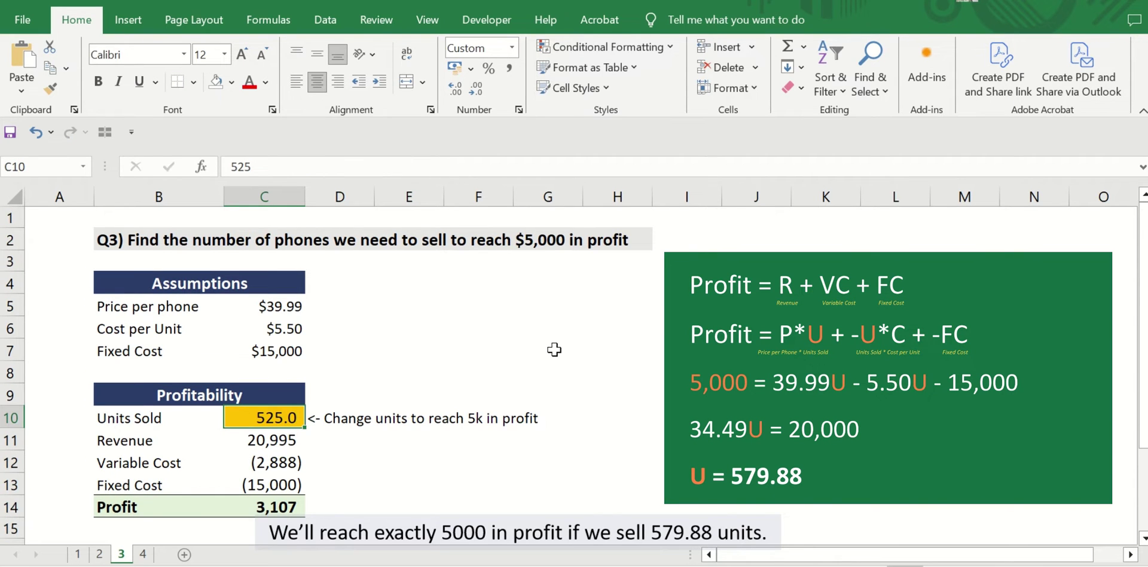
# Enter 579.88 as Units Sold in C10 so Profit equals 5,000
pyautogui.write('57')
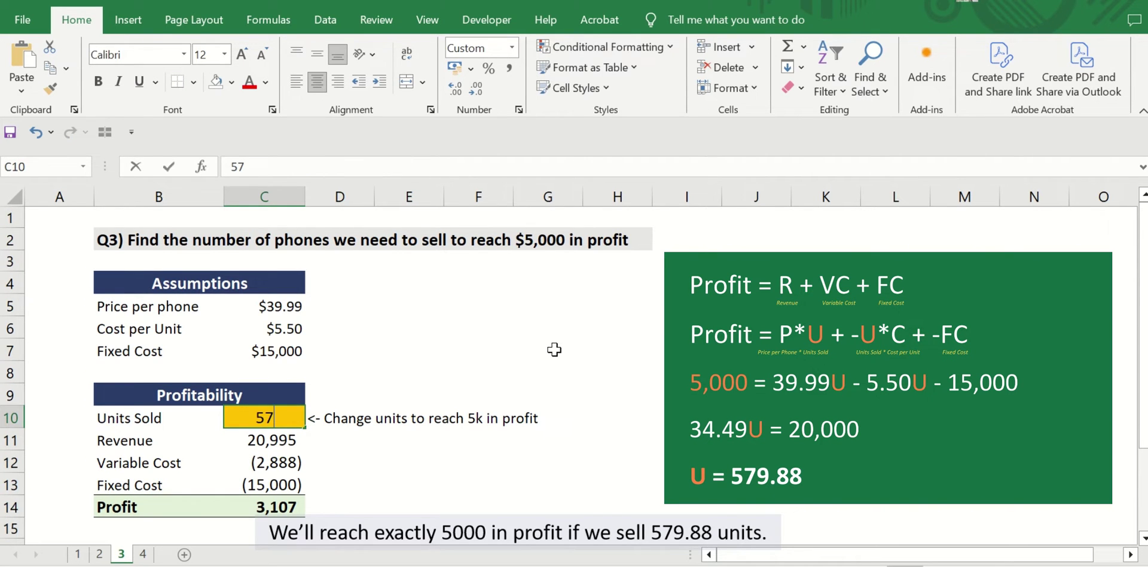
pyautogui.write('9.88')
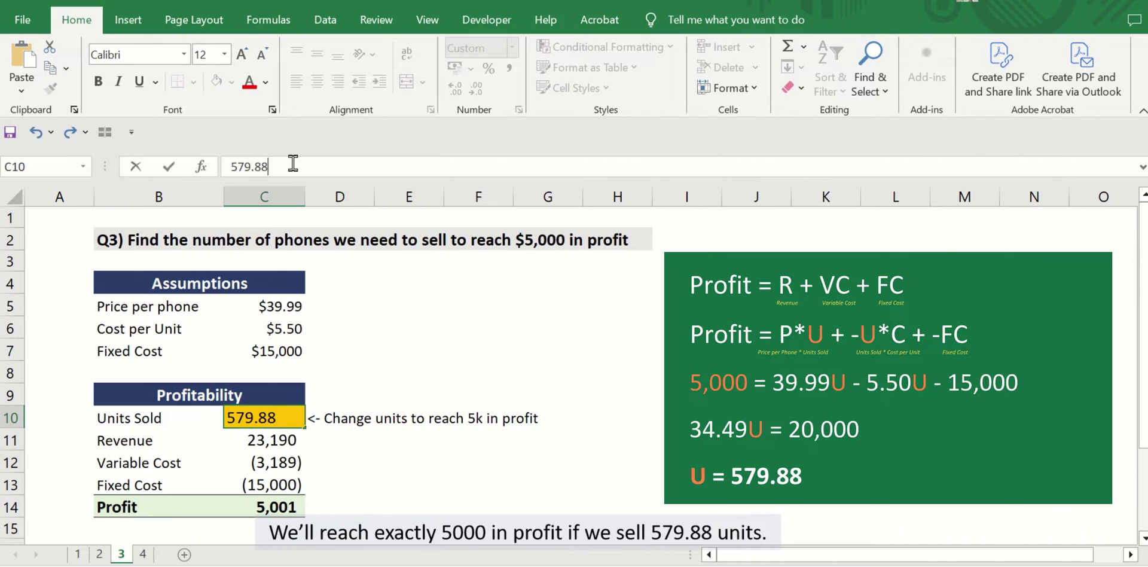
pyautogui.press('Return')
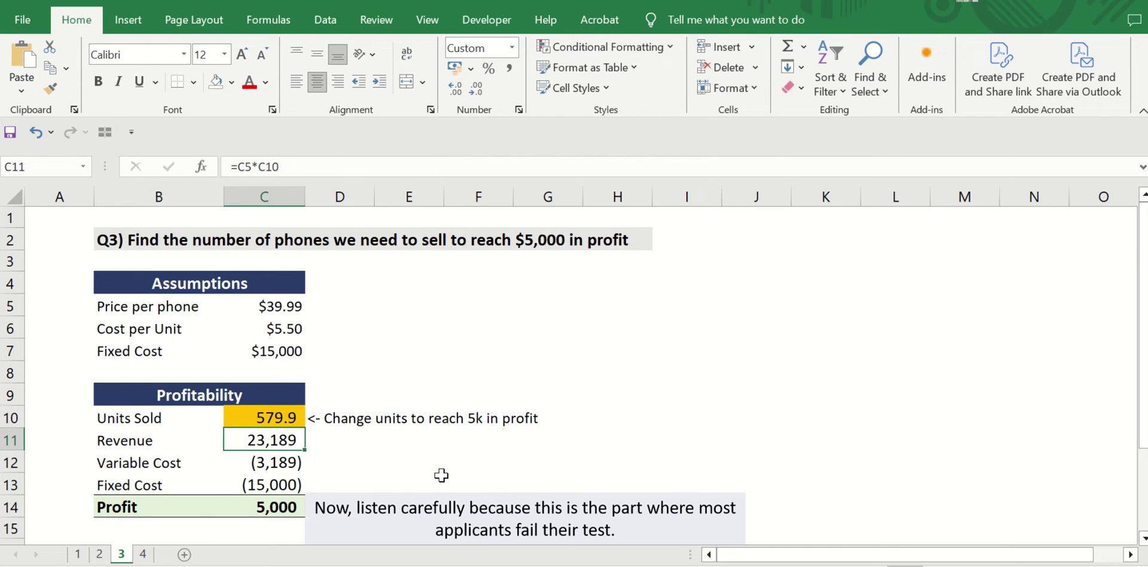
# Check the exact Units Sold value against the Revenue formula below it
pyautogui.press('Up')
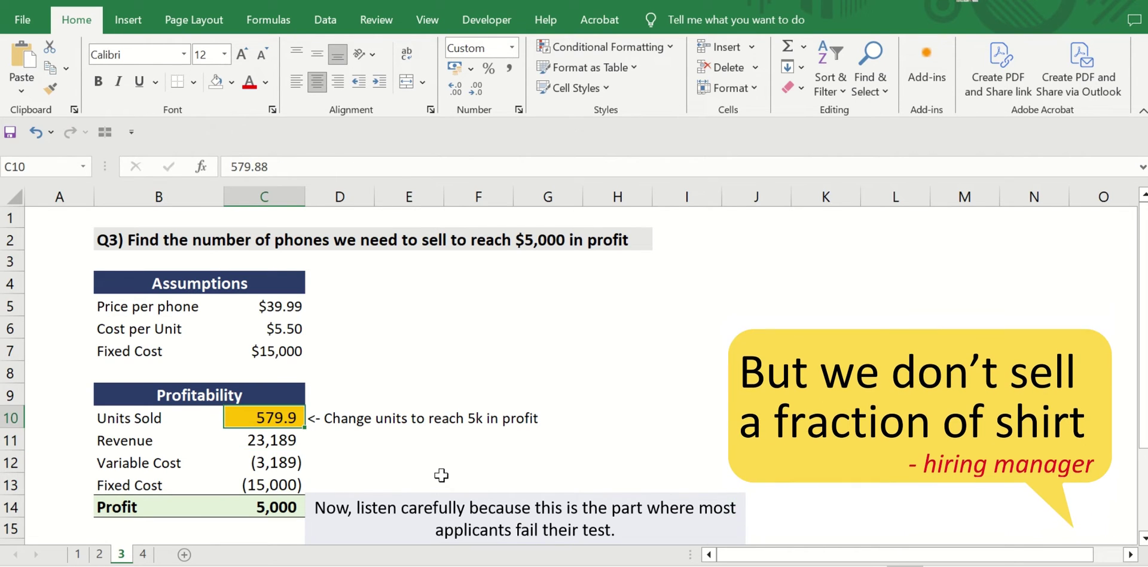
pyautogui.press('Down')
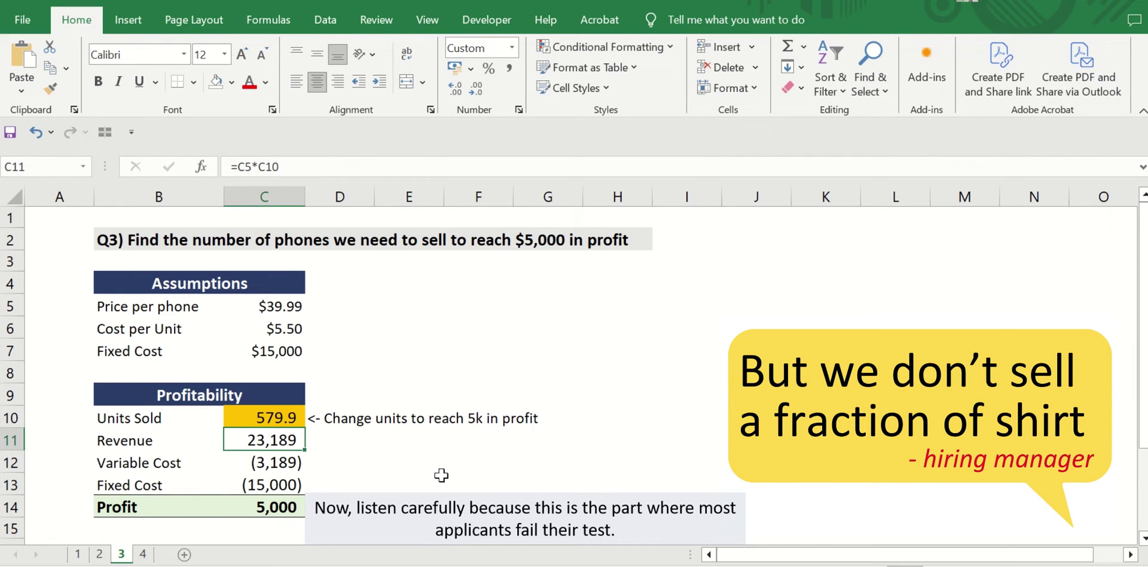
pyautogui.press('Up')
pyautogui.press('Down')
pyautogui.press('Up')
pyautogui.press('Down')
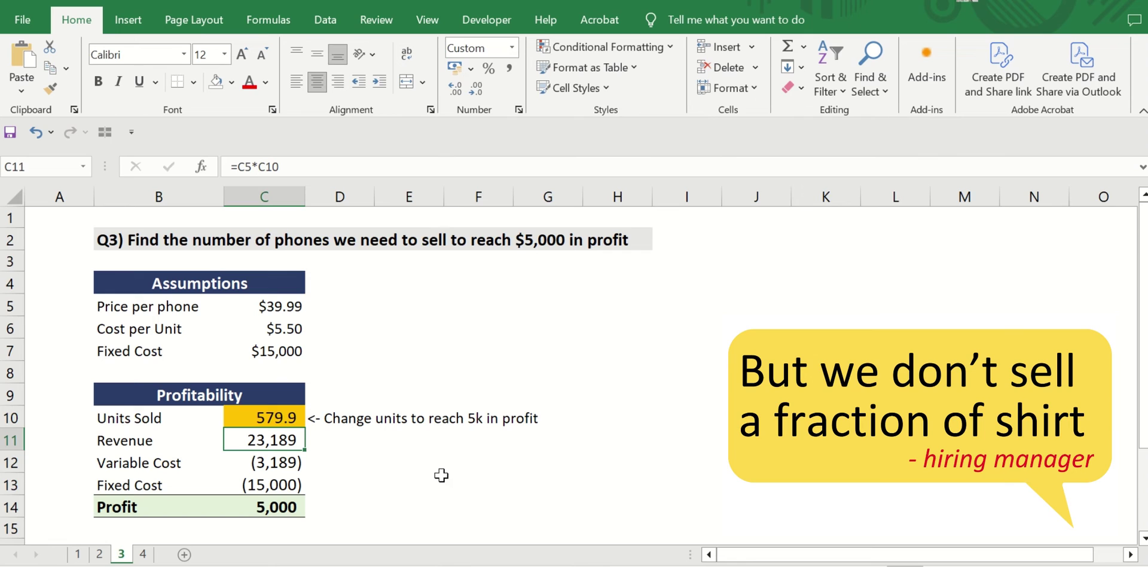
# Round Units Sold up to 580, giving Profit 5,004, then move to the Q4 sheet
pyautogui.press('Up')
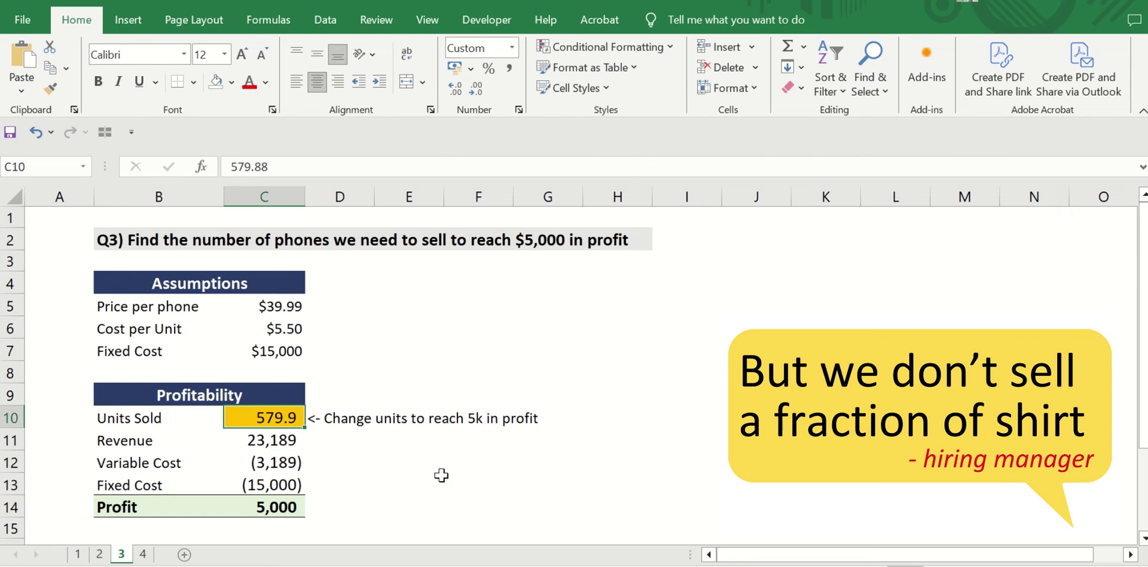
pyautogui.write('580')
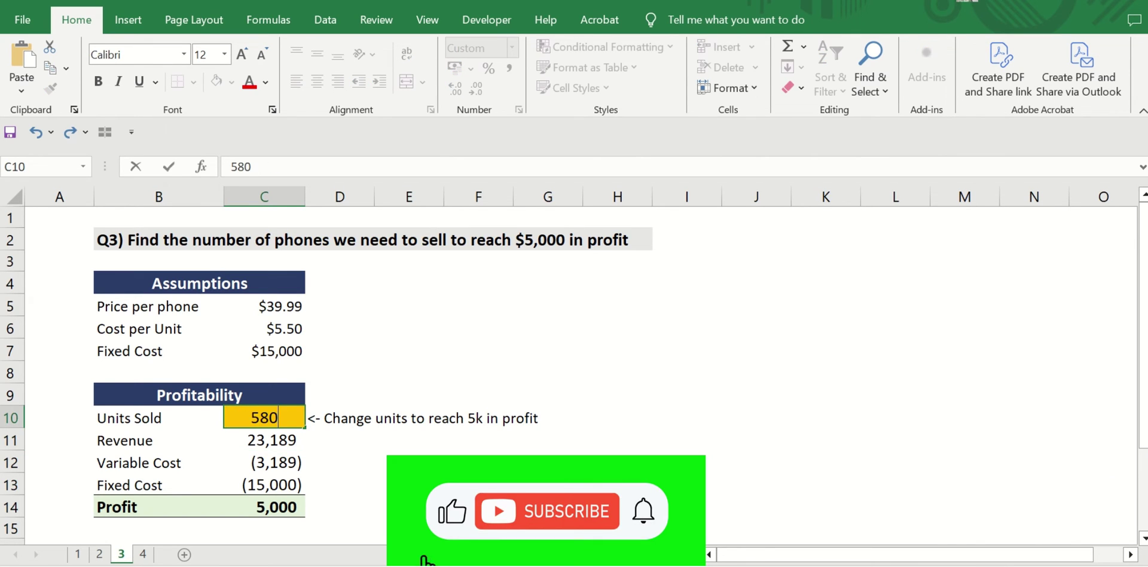
pyautogui.press('Return')
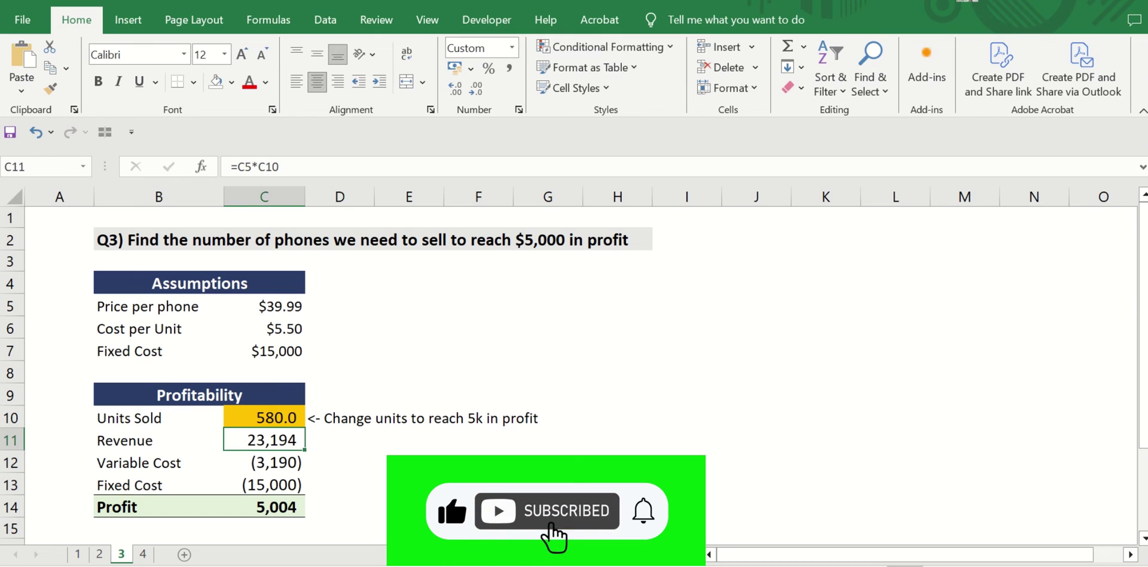
pyautogui.hotkey('ctrl', 'pagedown')
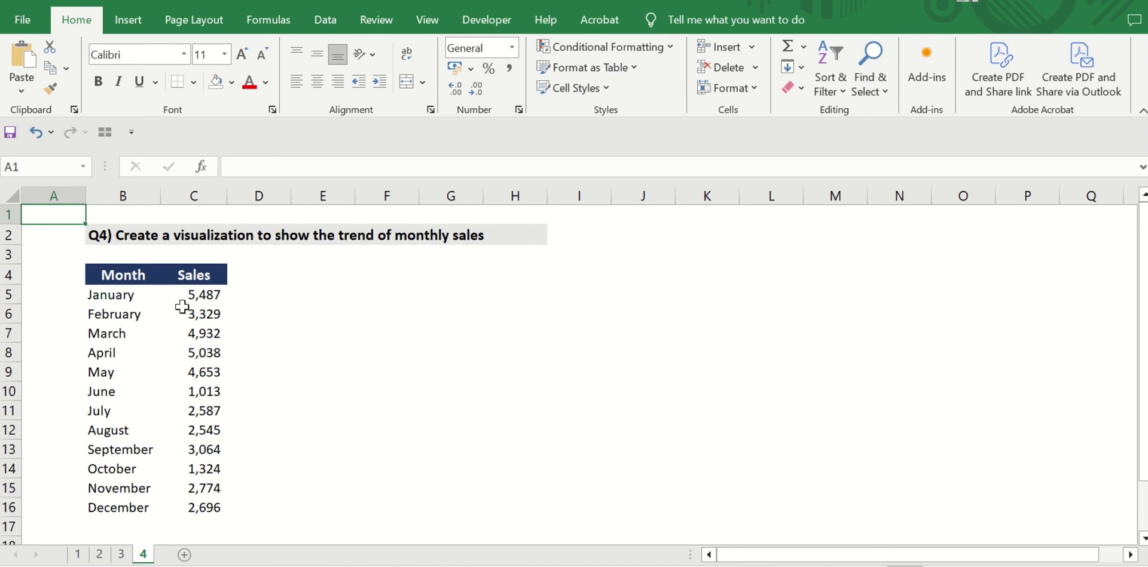
# Insert a 2-D line chart of the Month/Sales table and position it beside the data
pyautogui.moveTo(124, 275); pyautogui.dragTo(213, 506)
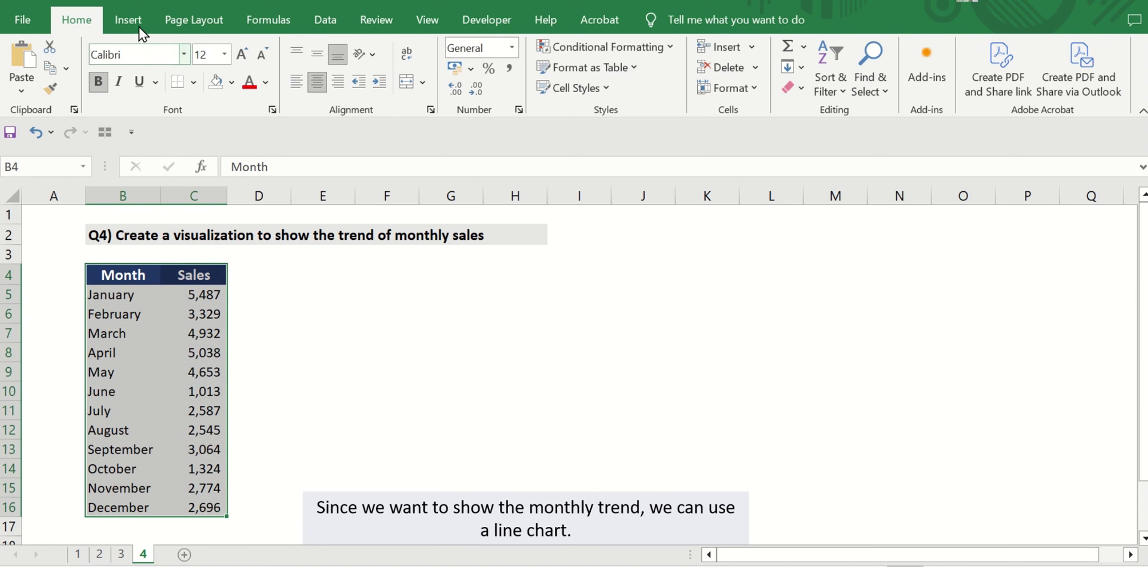
pyautogui.click(138, 25)
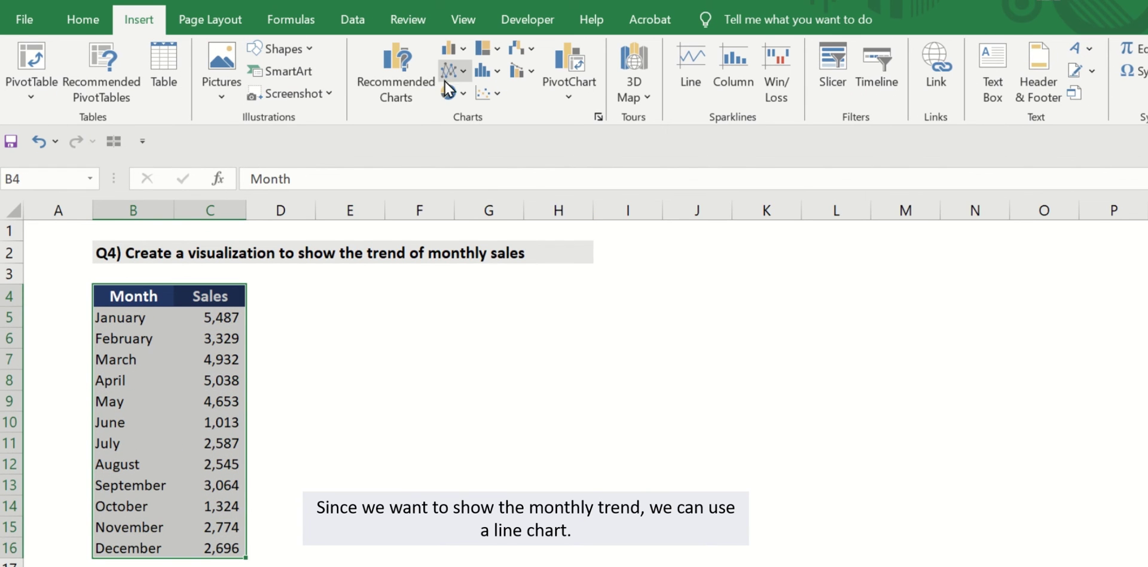
pyautogui.click(449, 72)
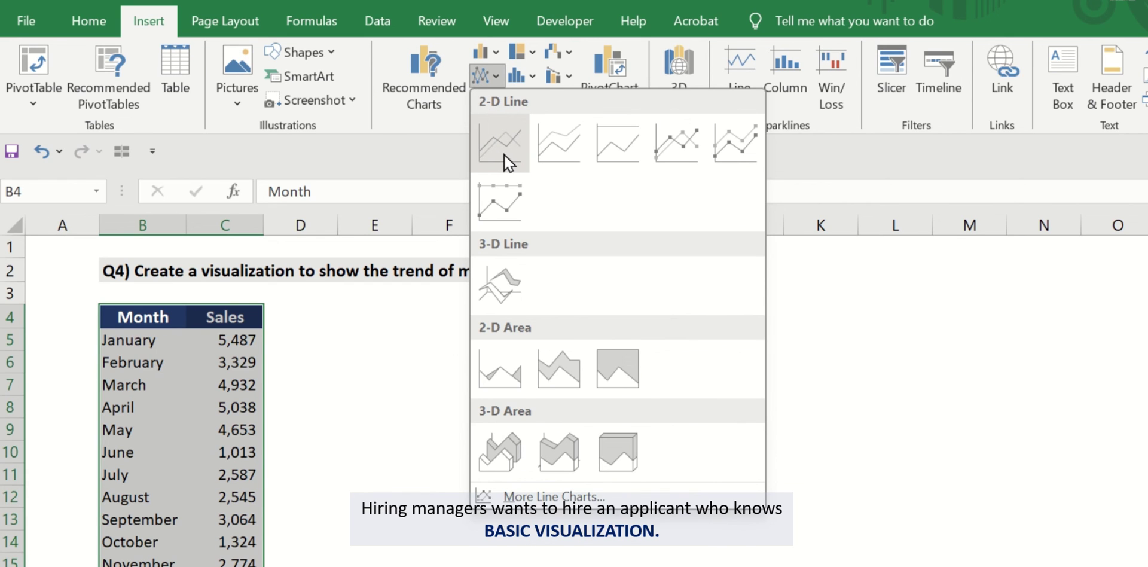
pyautogui.click(507, 158)
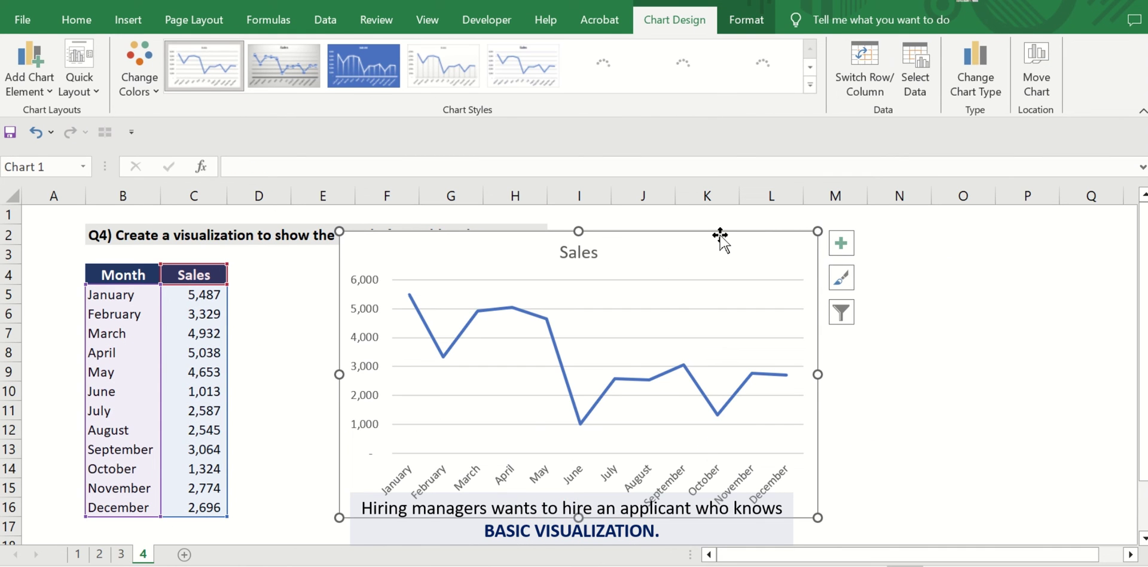
pyautogui.moveTo(720, 238); pyautogui.dragTo(623, 253)
# Widen the chart so month names lie flat and retitle it Monthly Sales
pyautogui.moveTo(717, 384); pyautogui.dragTo(971, 384)
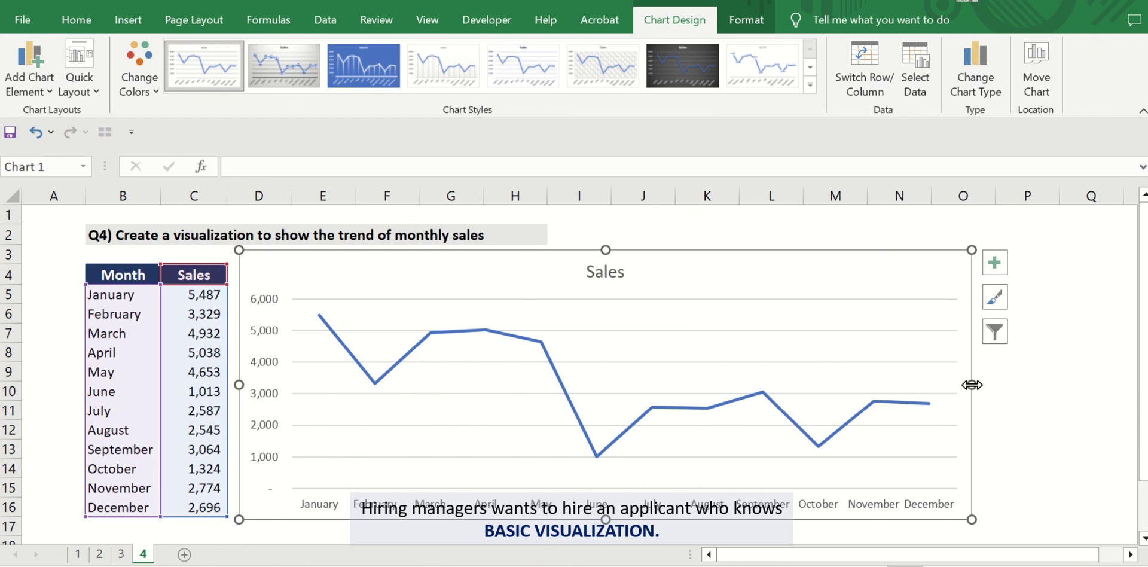
pyautogui.doubleClick(626, 273)
pyautogui.write('Mont')
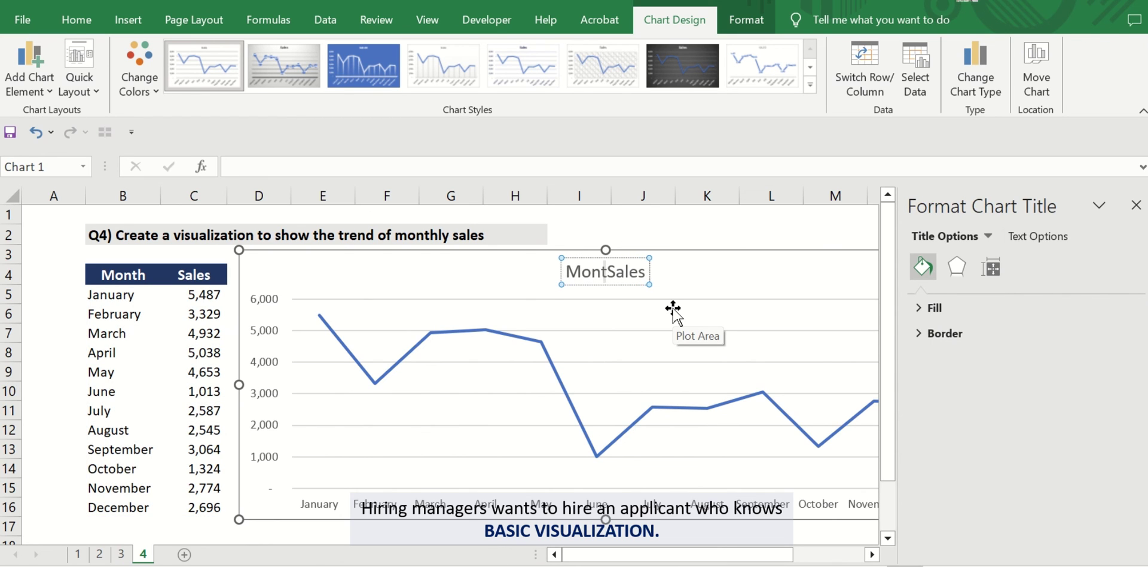
pyautogui.write('hly')
pyautogui.click(1136, 205)
# Add data labels showing each month's sales value on the line
pyautogui.click(994, 262)
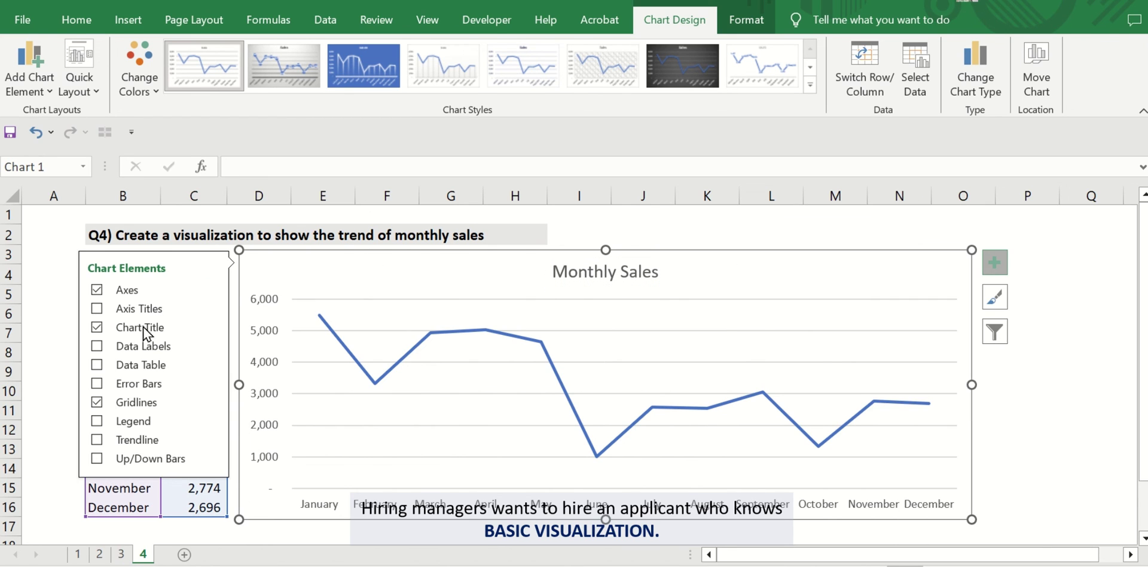
pyautogui.click(97, 346)
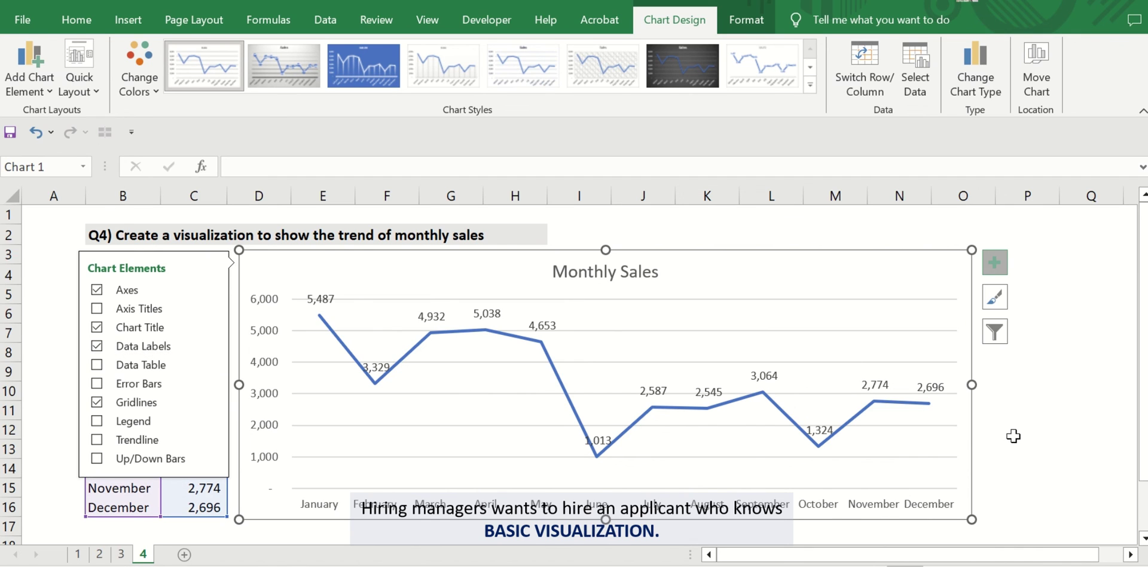
pyautogui.click(908, 231)
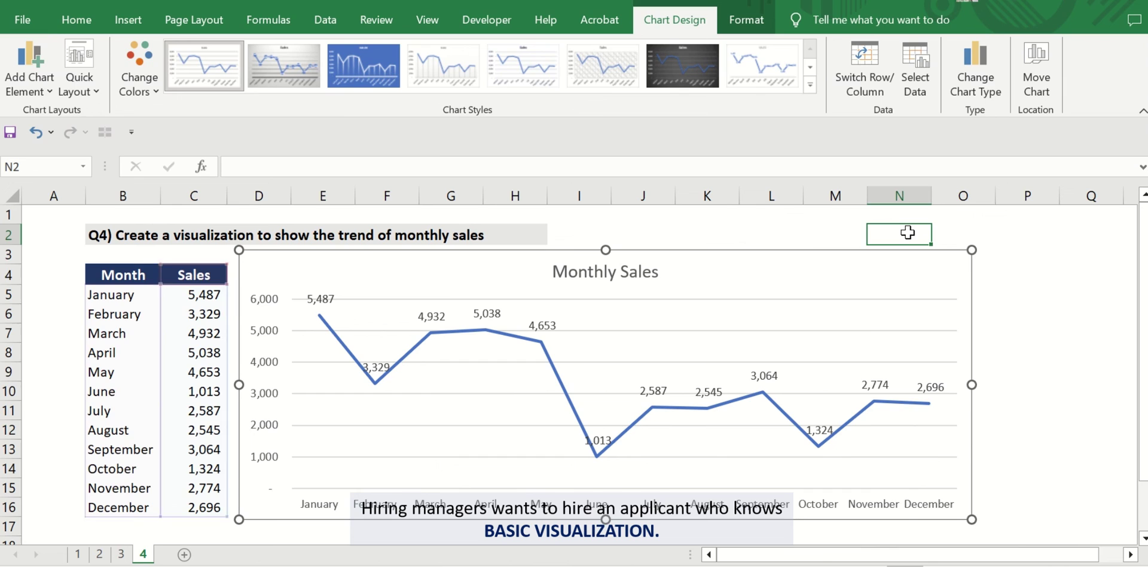